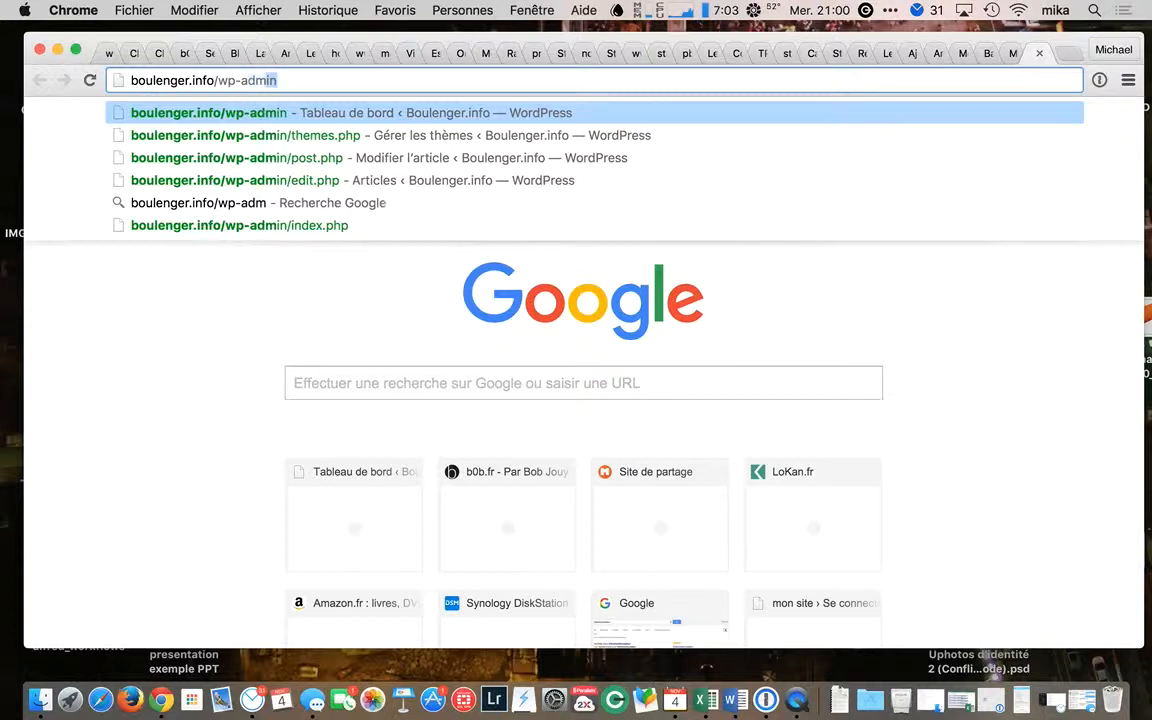
- Load the WordPress admin at boulenger.info/wp-admin and open the dashboard's Accueil page
key("Return")
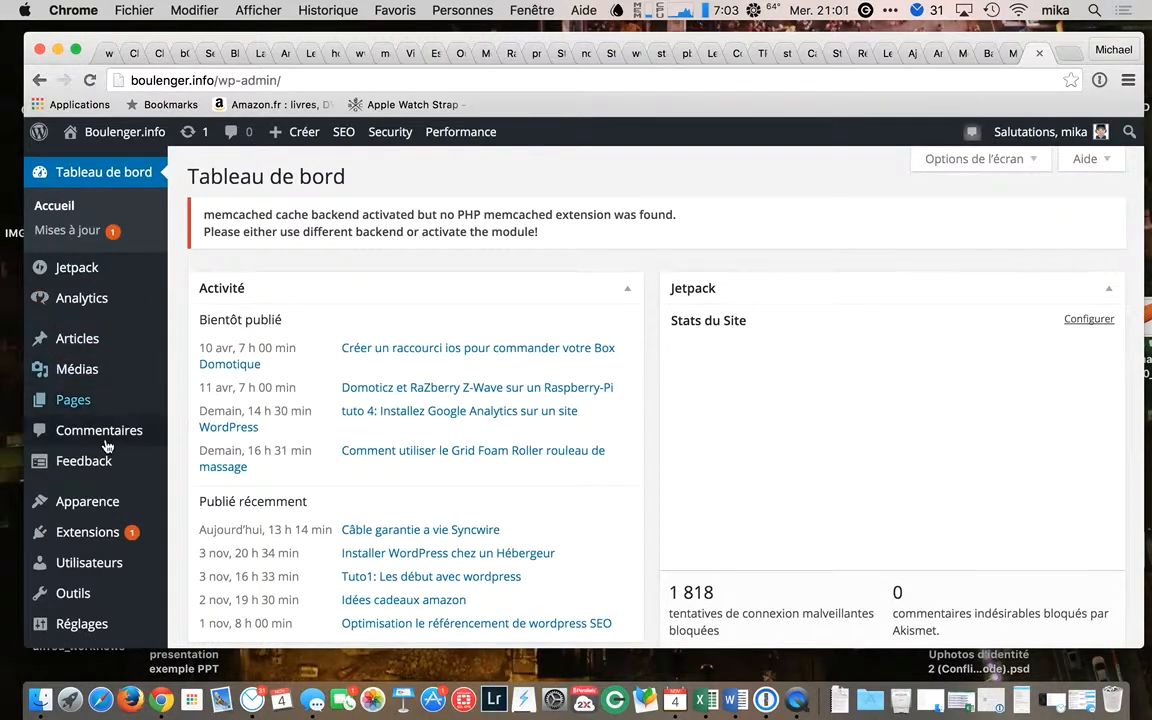
mouse_move(105, 390)
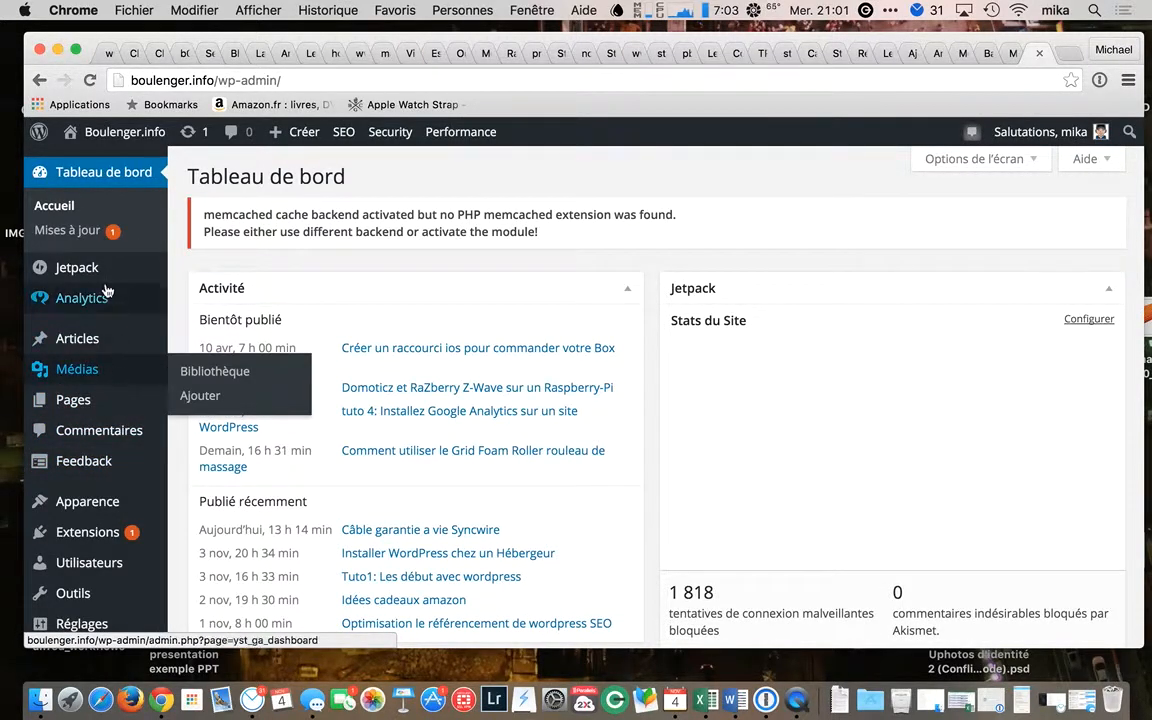
left_click(60, 206)
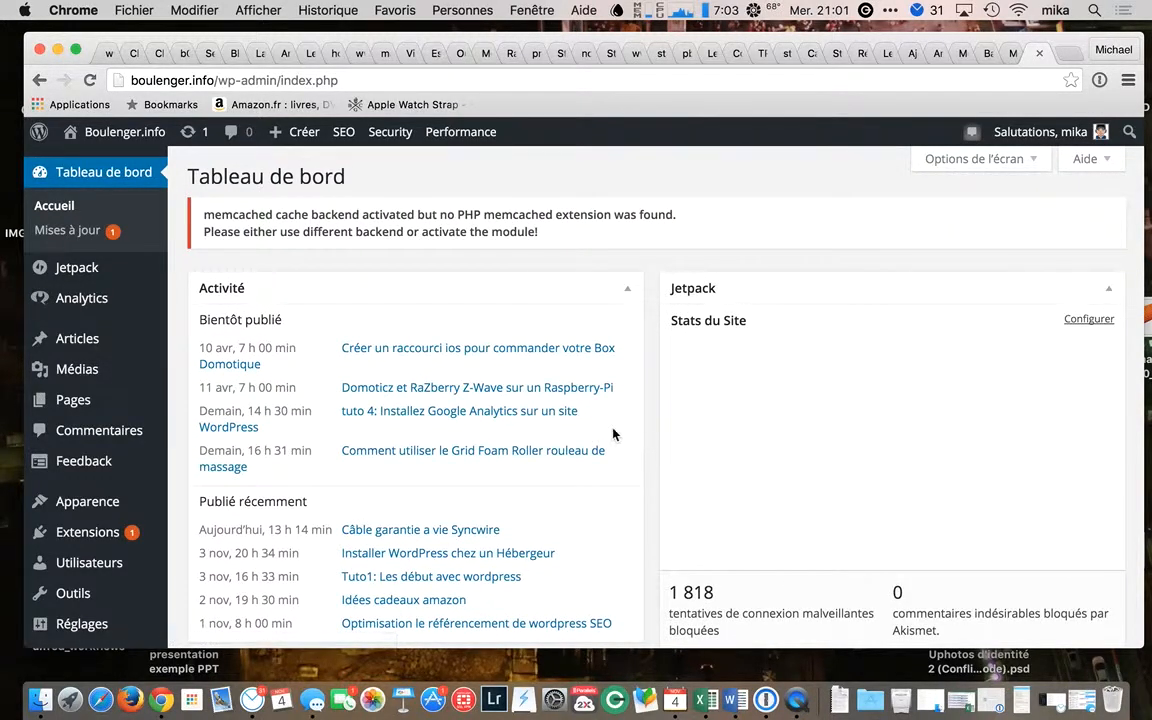
- View the list of all articles and the media library
mouse_move(87, 294)
mouse_move(89, 340)
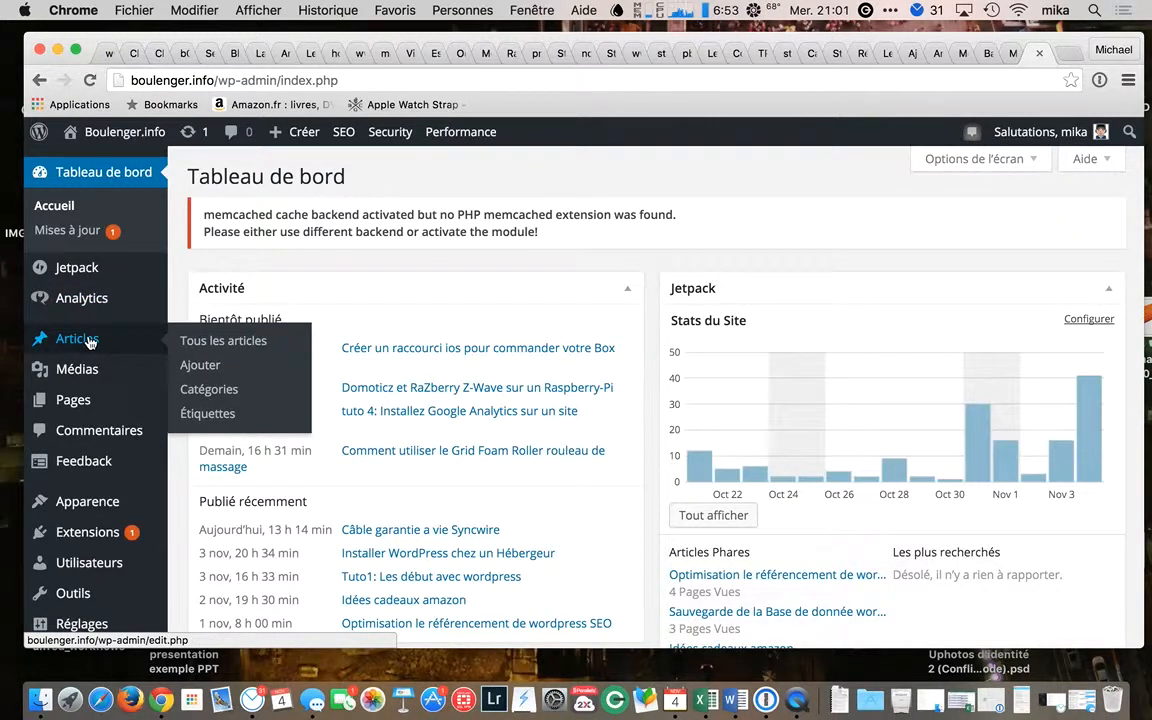
left_click(198, 343)
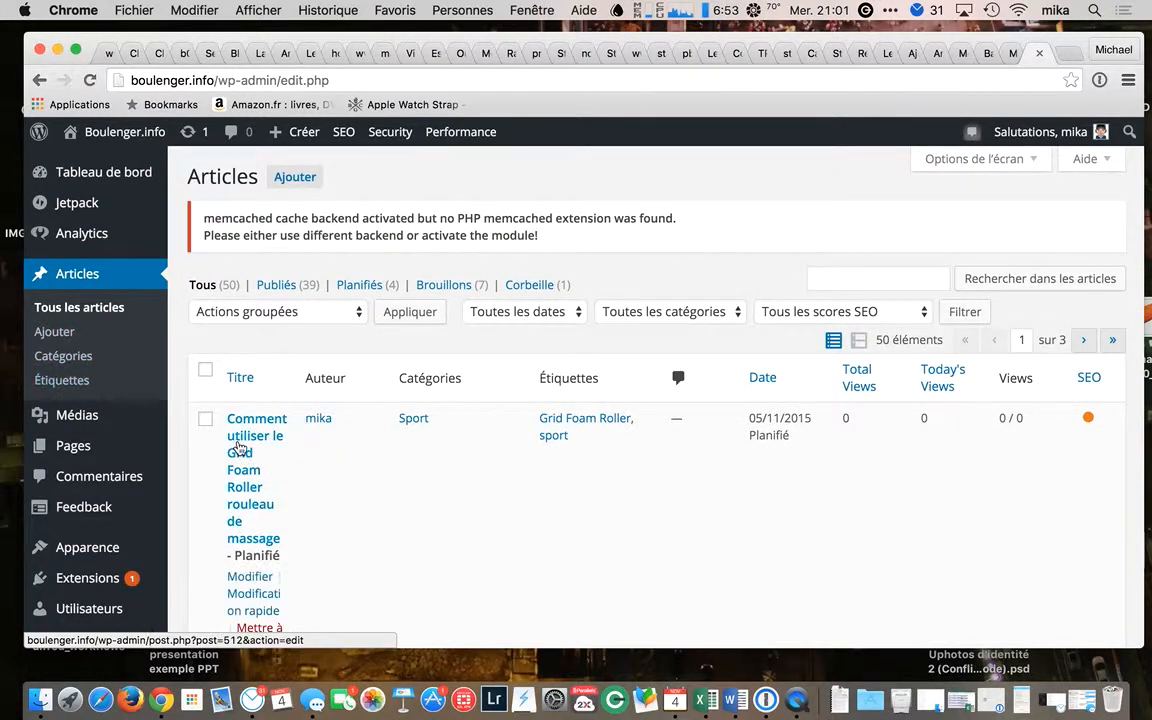
left_click(90, 421)
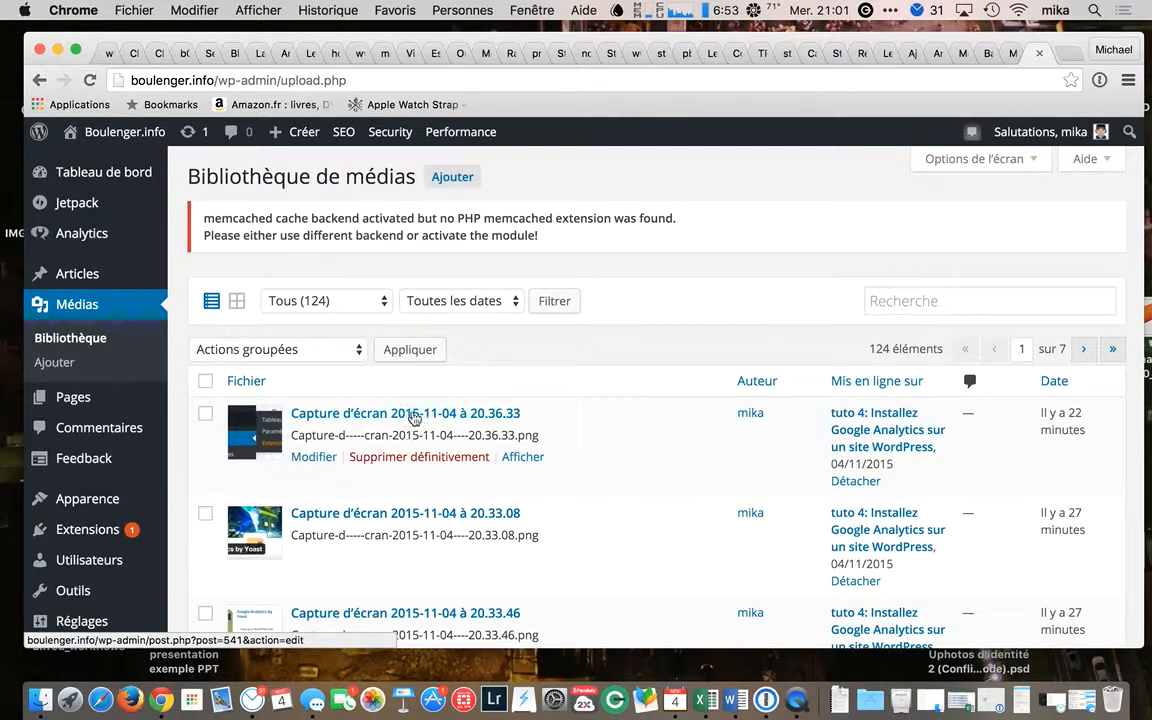
- Open the article "Comment utiliser le Grid Foam Roller rouleau de massage" from the article list for editing
left_click(103, 275)
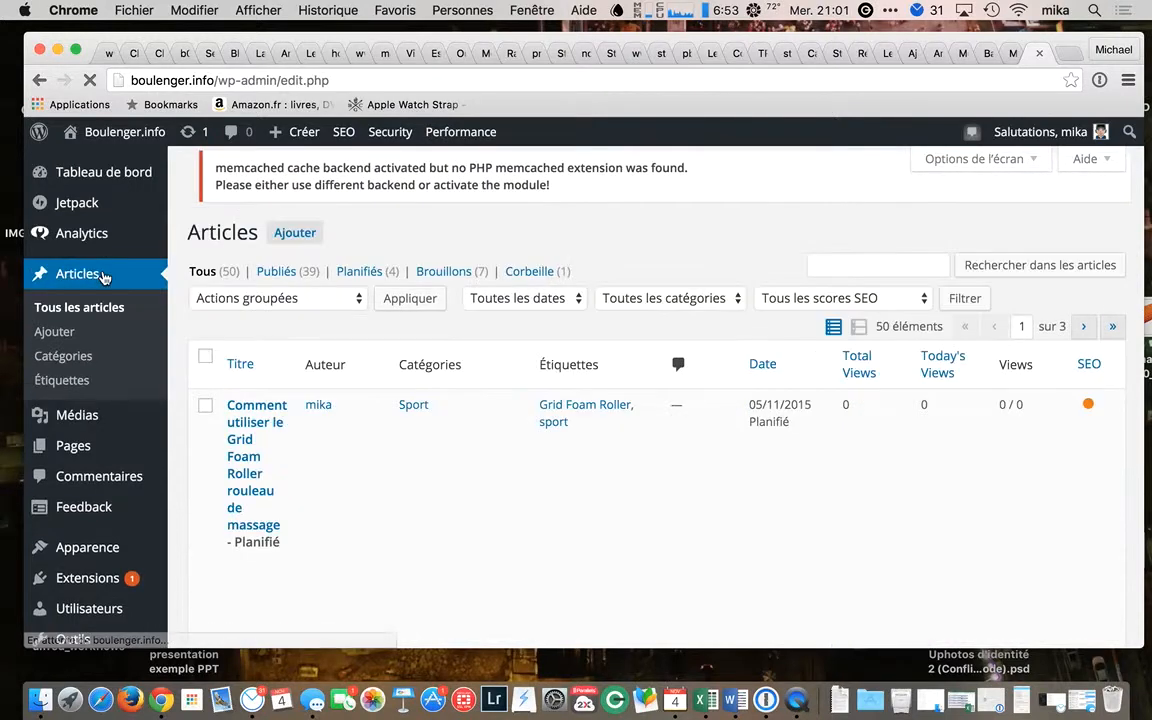
left_click(240, 453)
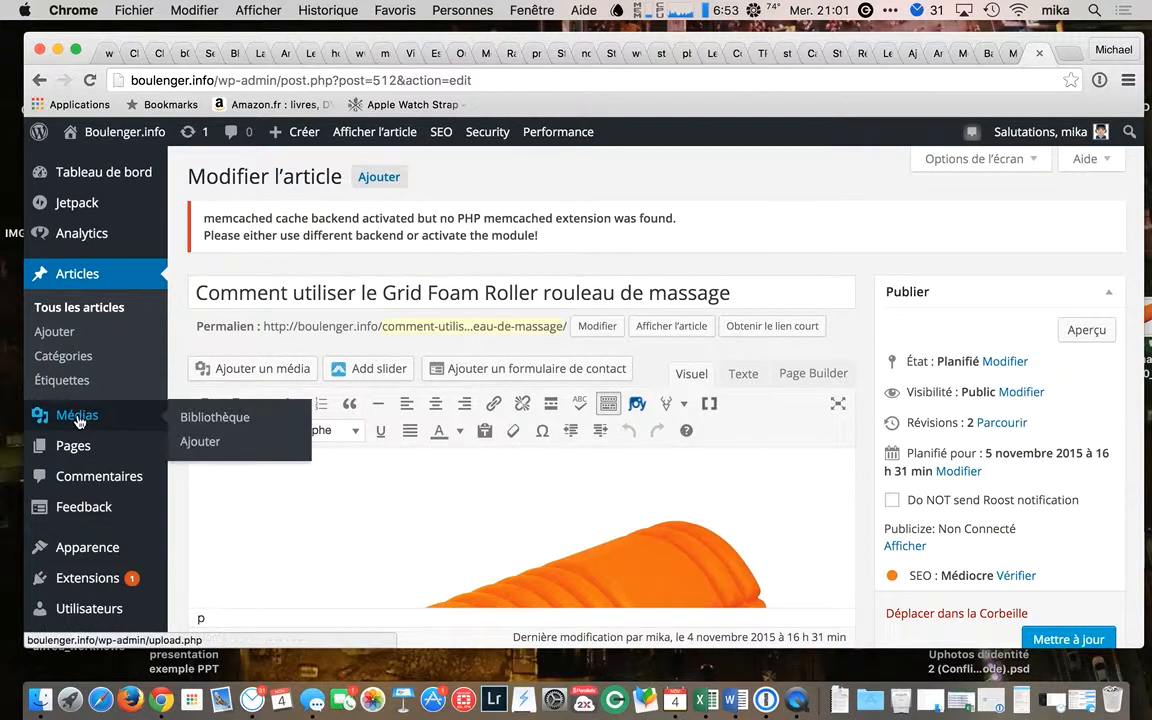
- View the list of all pages and the site's comments
left_click(78, 452)
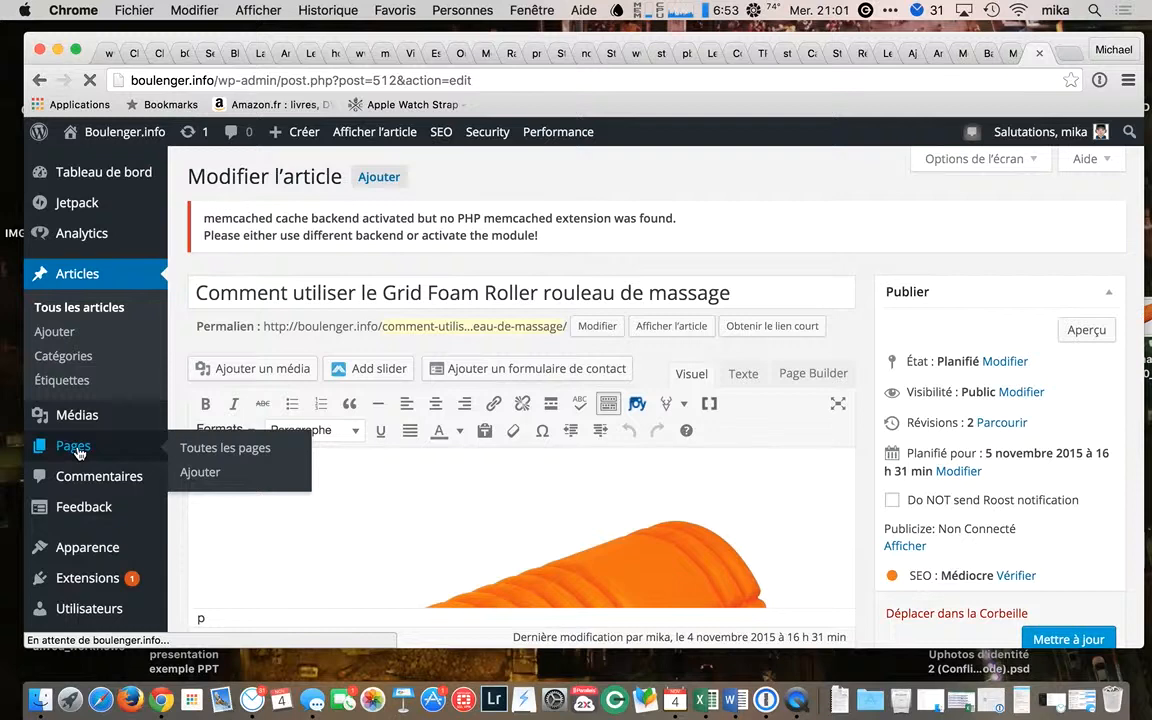
mouse_move(100, 276)
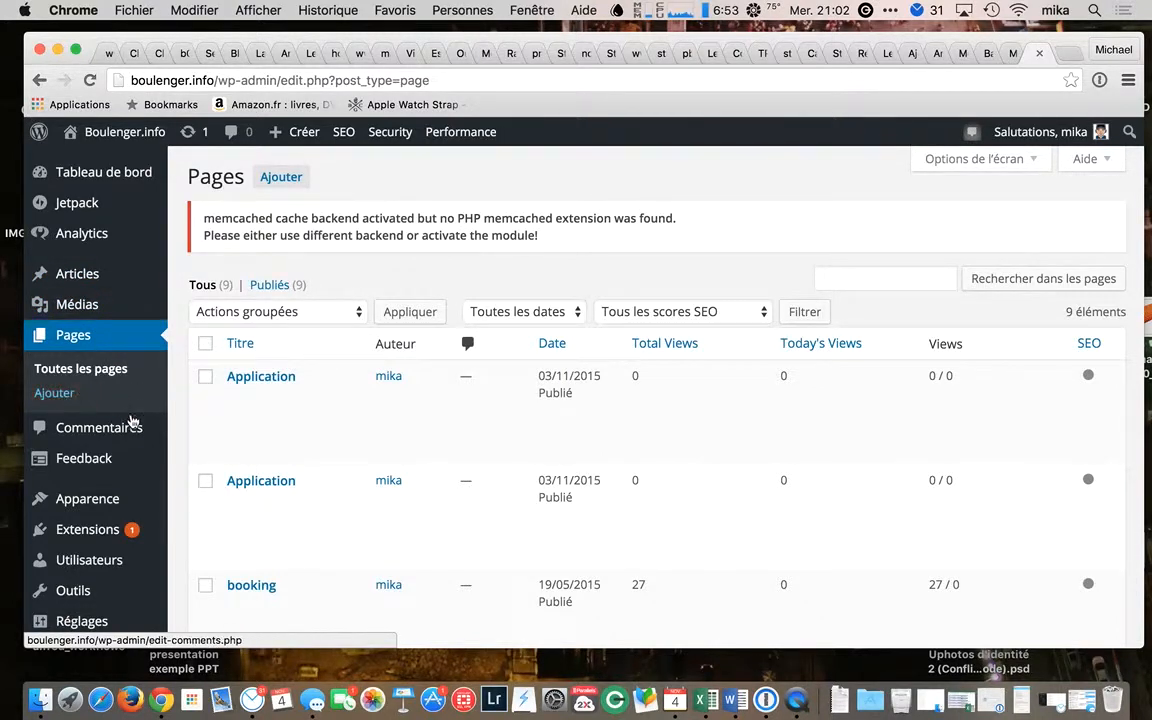
left_click(120, 432)
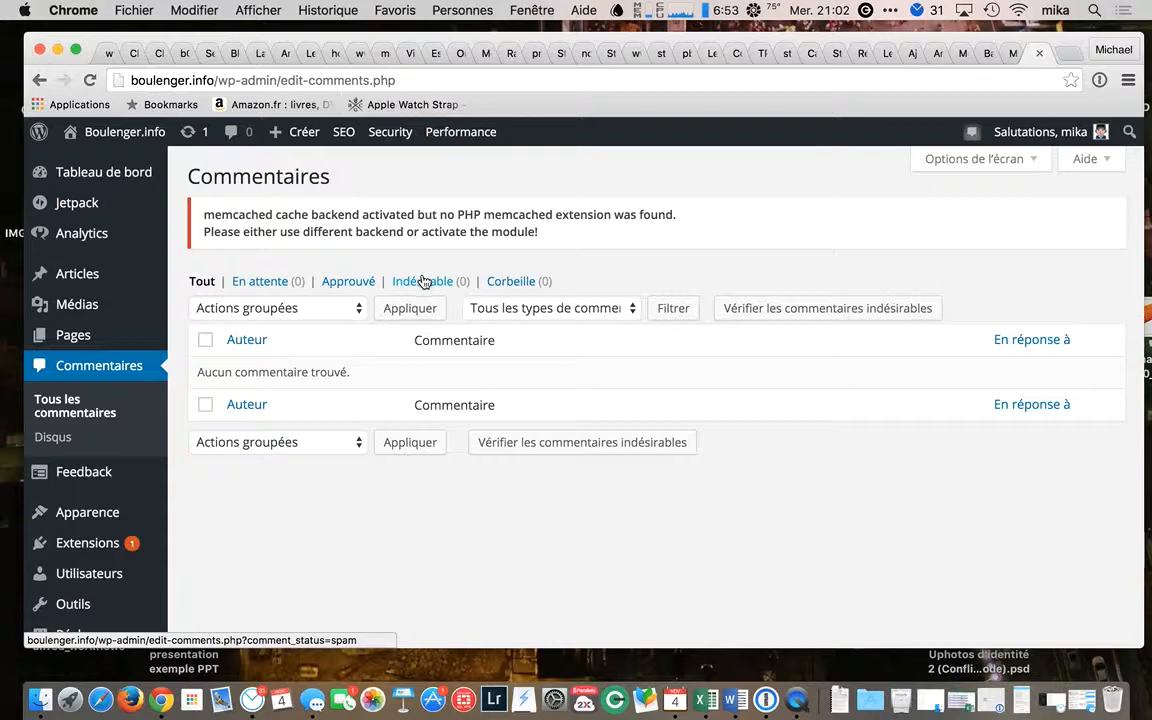
- View the installed themes and go to the theme search field on the page for adding themes
scroll(90, 470, "down", 1)
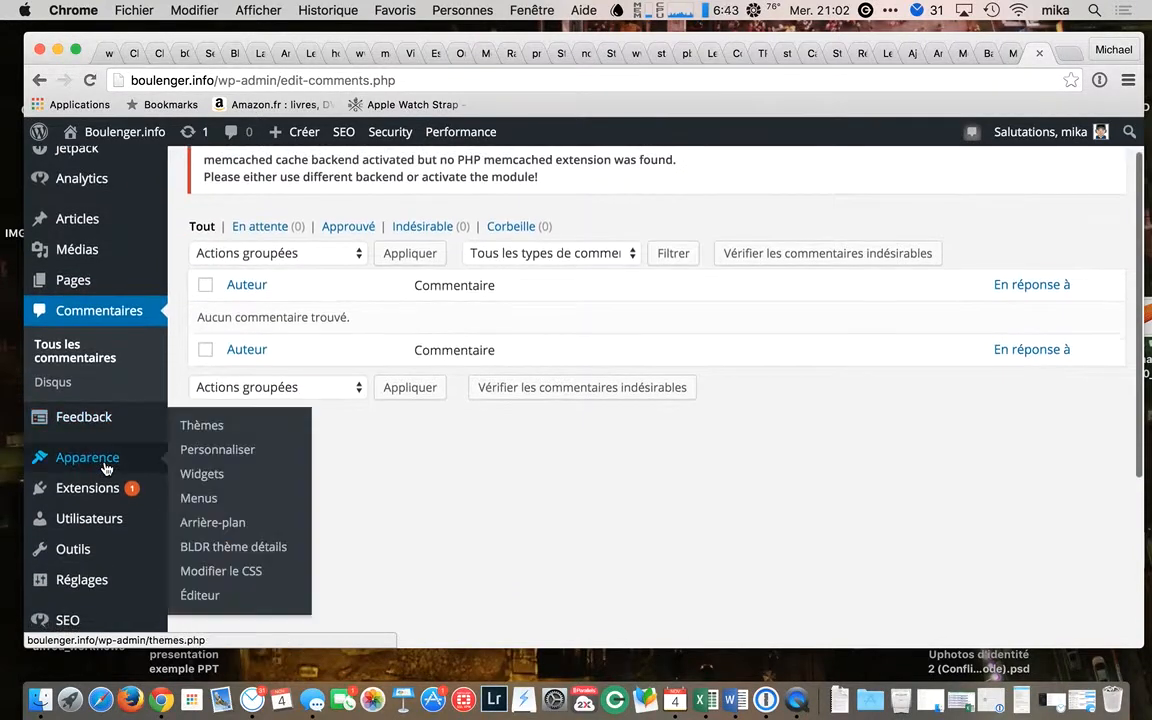
left_click(102, 465)
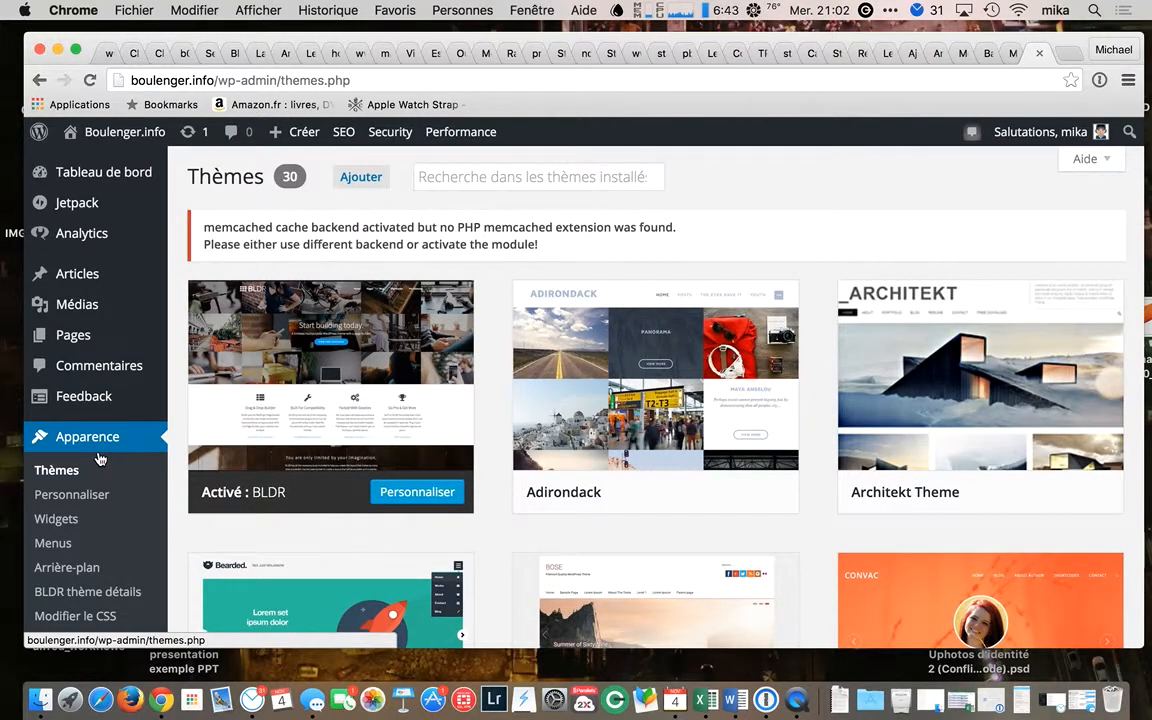
scroll(100, 458, "down", 1)
scroll(338, 445, "up", 1)
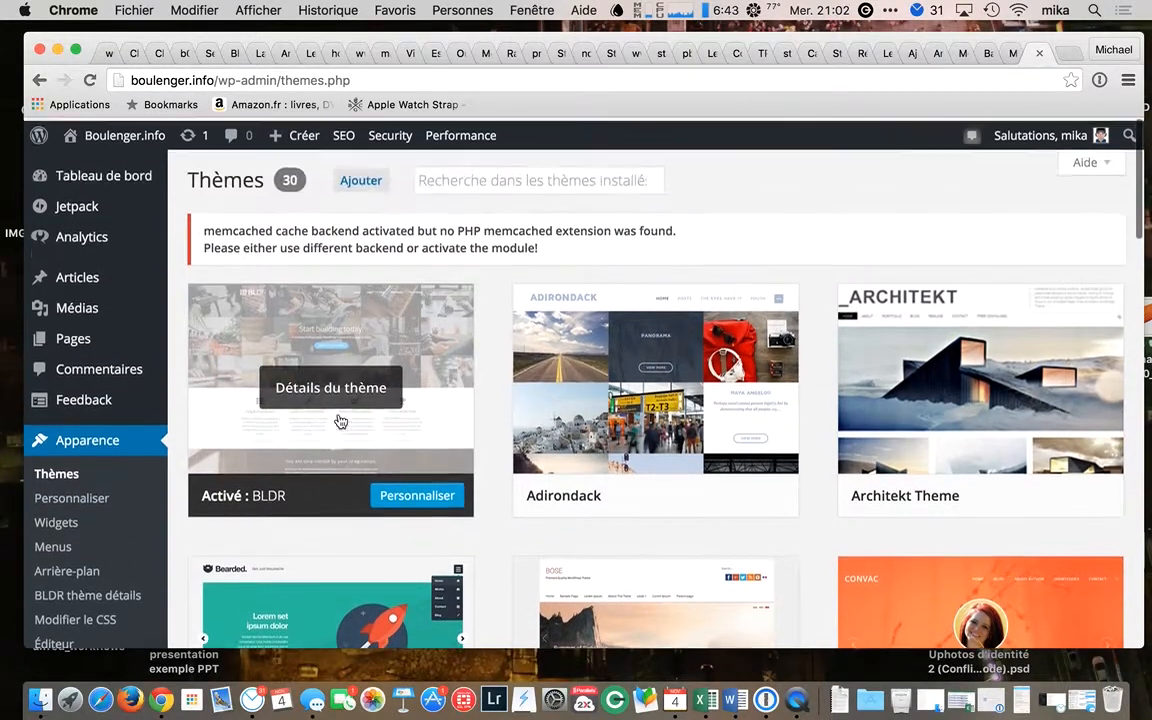
scroll(340, 421, "down", 1)
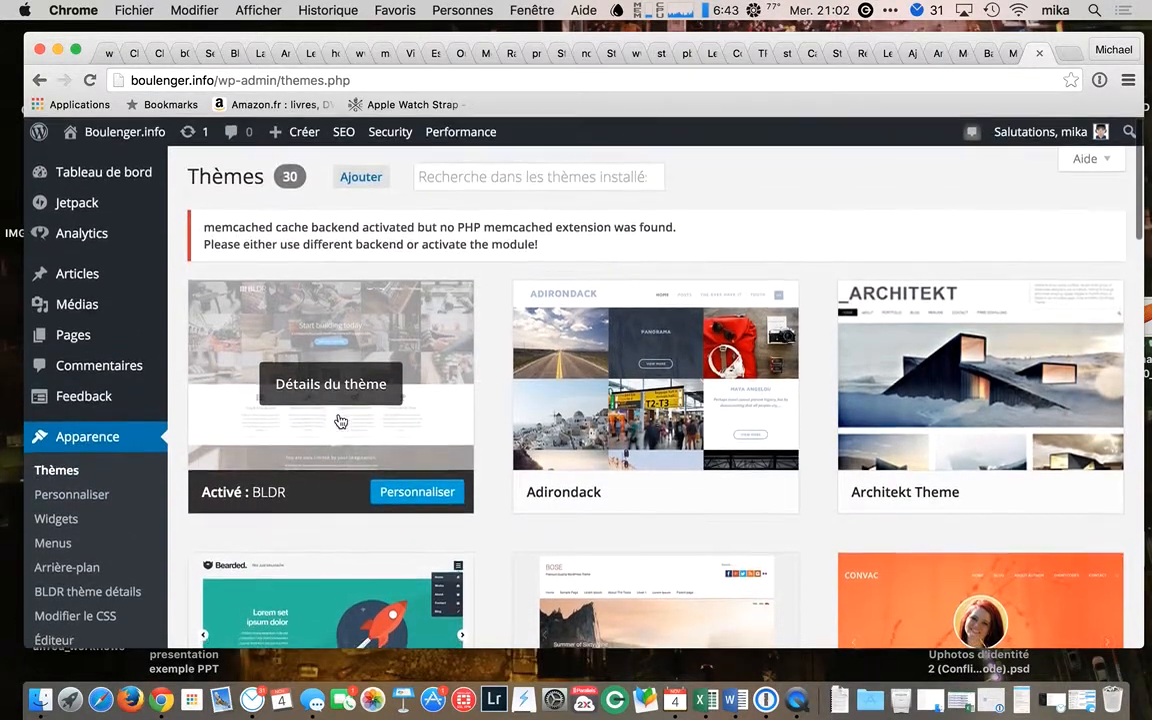
left_click(359, 183)
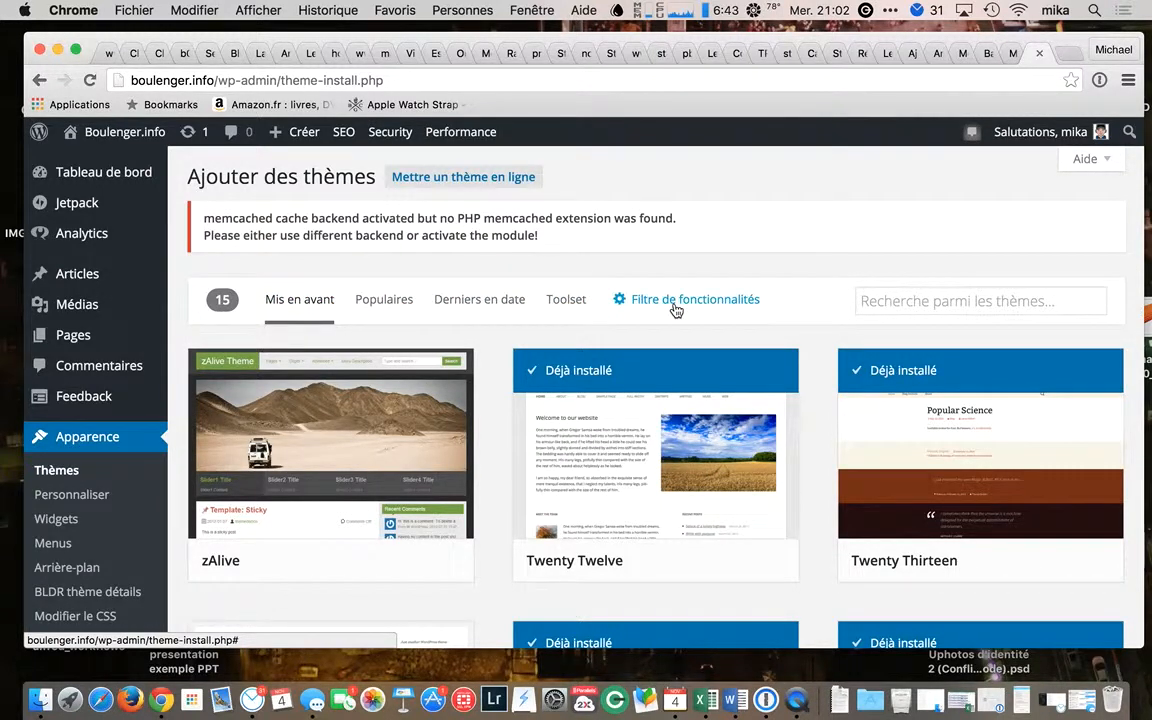
left_click(886, 301)
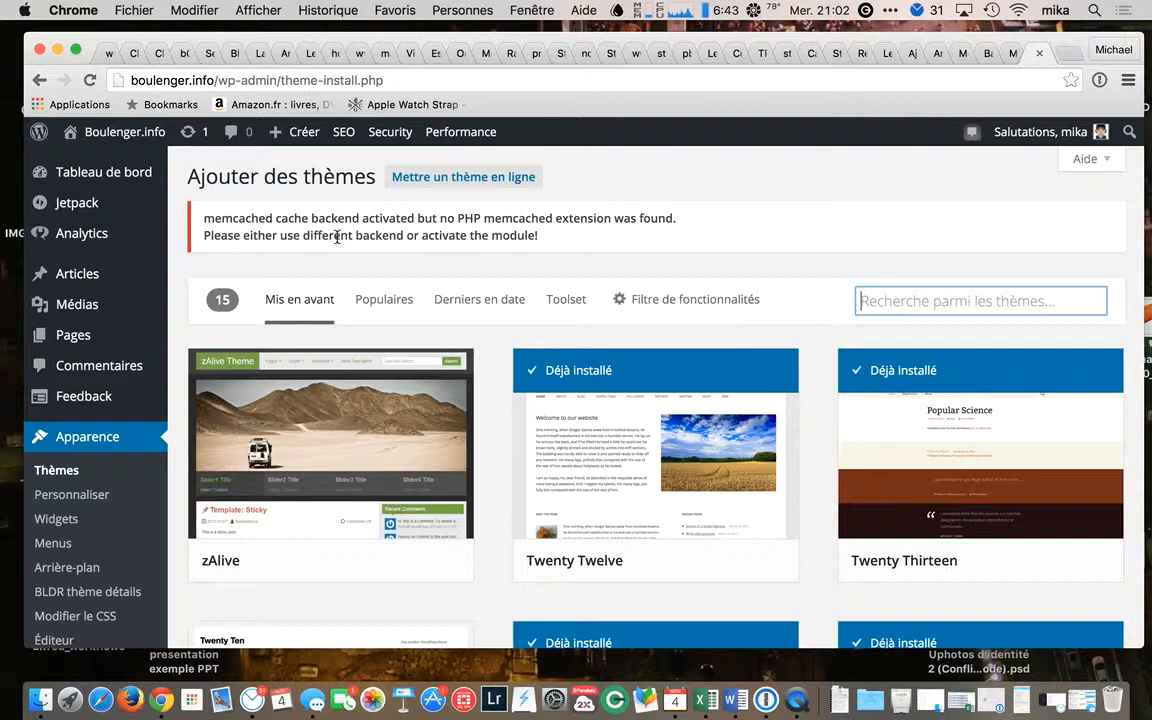
- View the customization screen of the active BLDR theme and close it
scroll(320, 391, "down", 2)
left_click(88, 420)
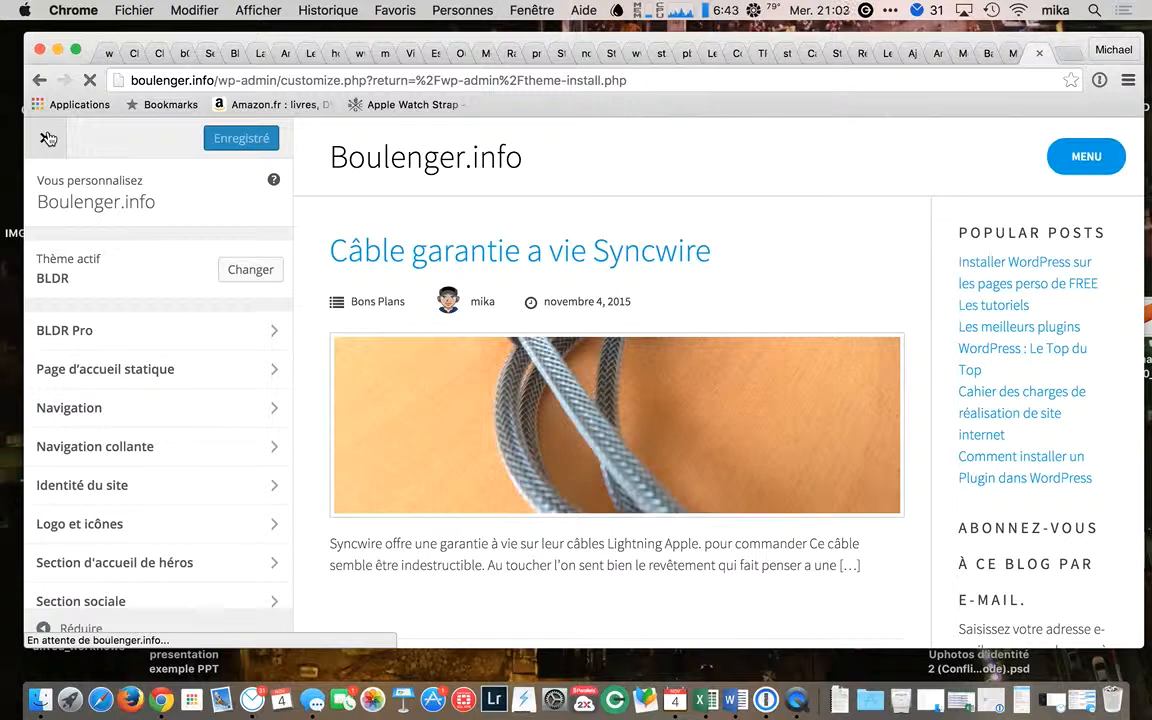
- Open the Widgets page of the site's appearance settings
scroll(138, 388, "down", 2)
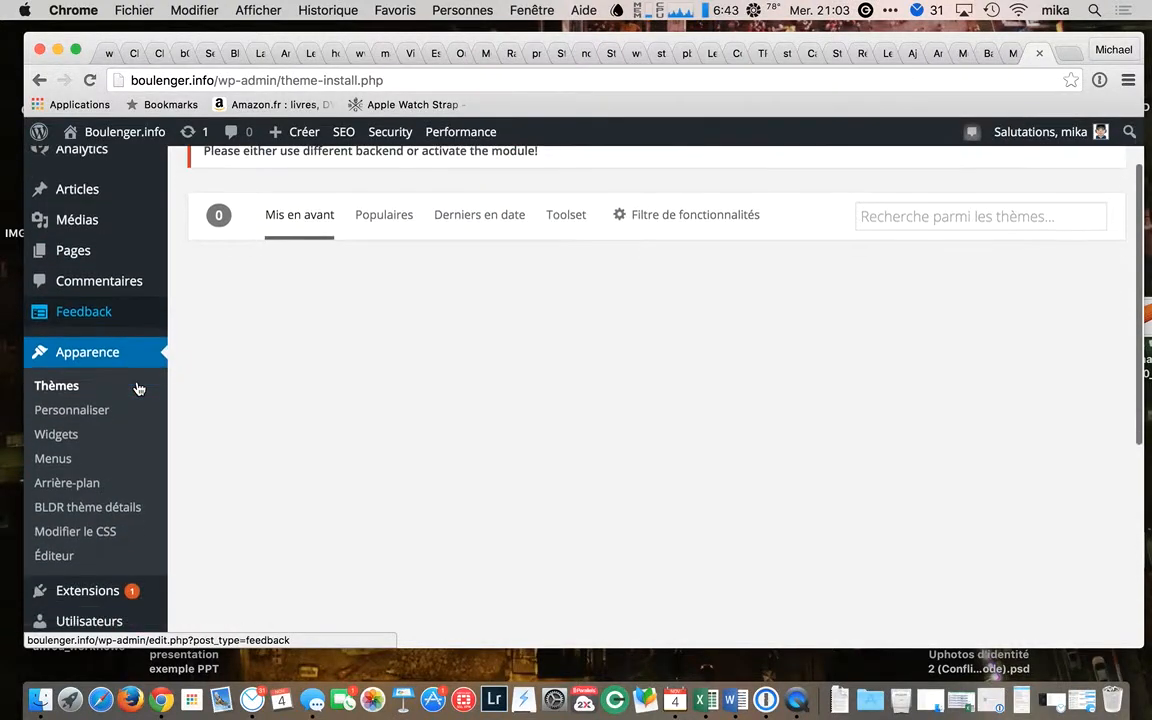
scroll(138, 388, "down", 1)
left_click(72, 416)
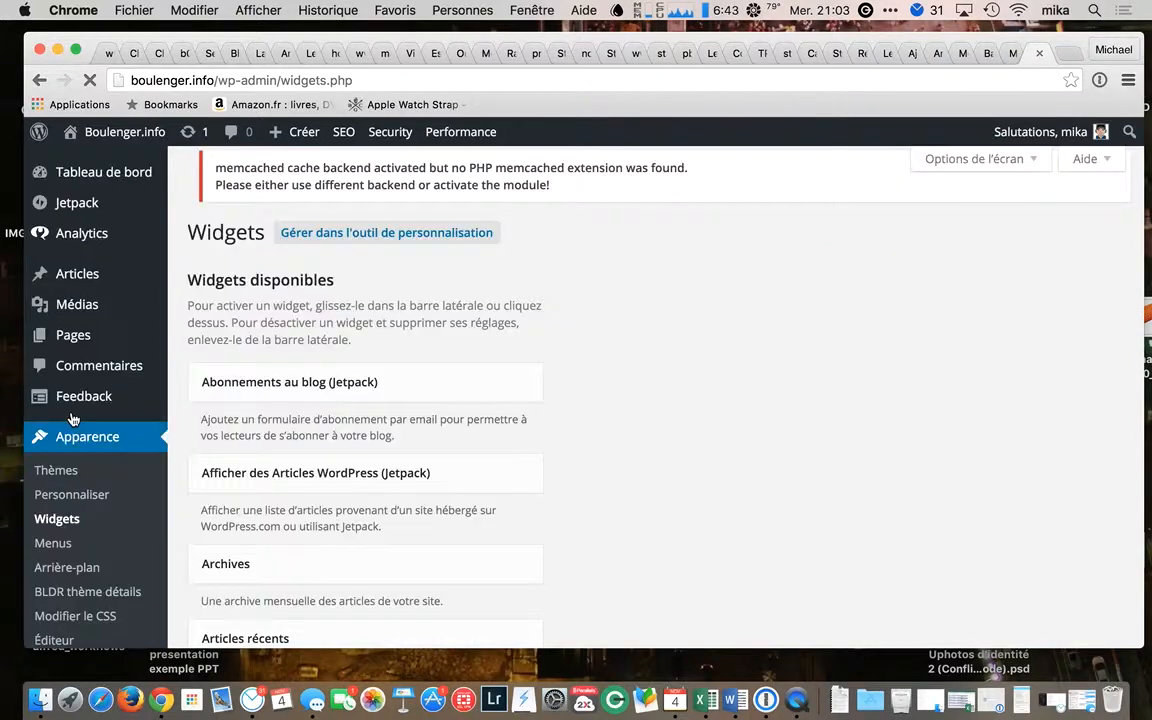
- Examine the available widgets from Abonnements au blog through Lister les articles de la catégorie
scroll(292, 356, "down", 1)
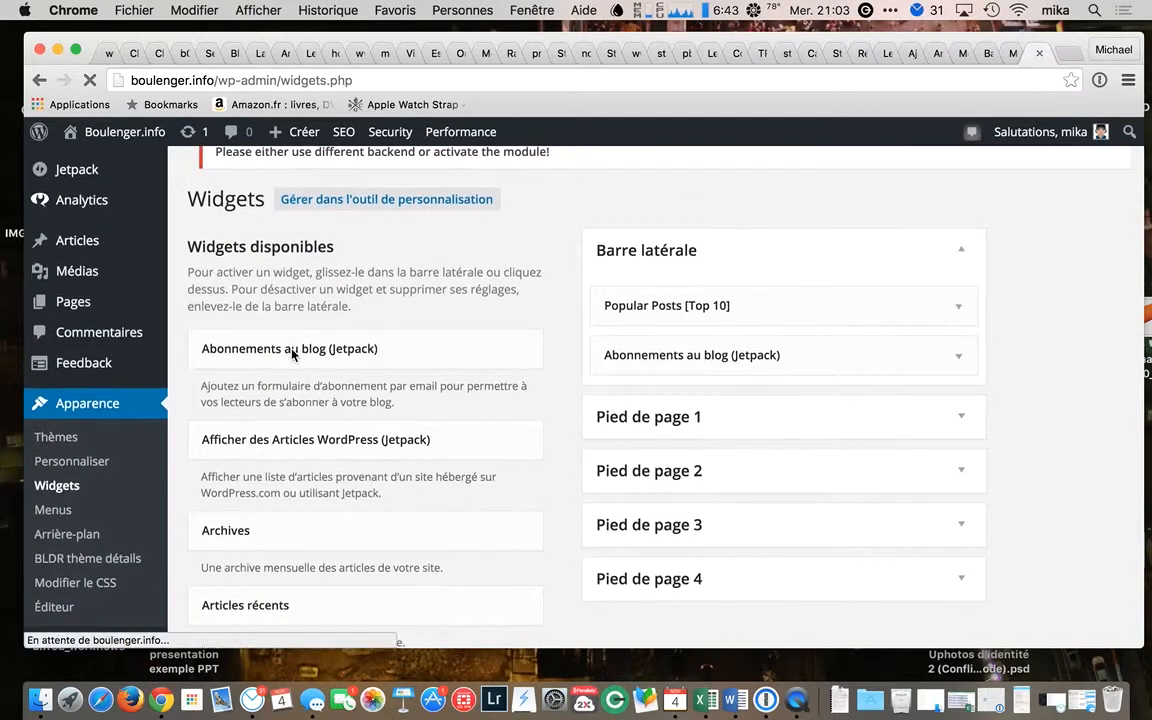
scroll(321, 391, "down", 3)
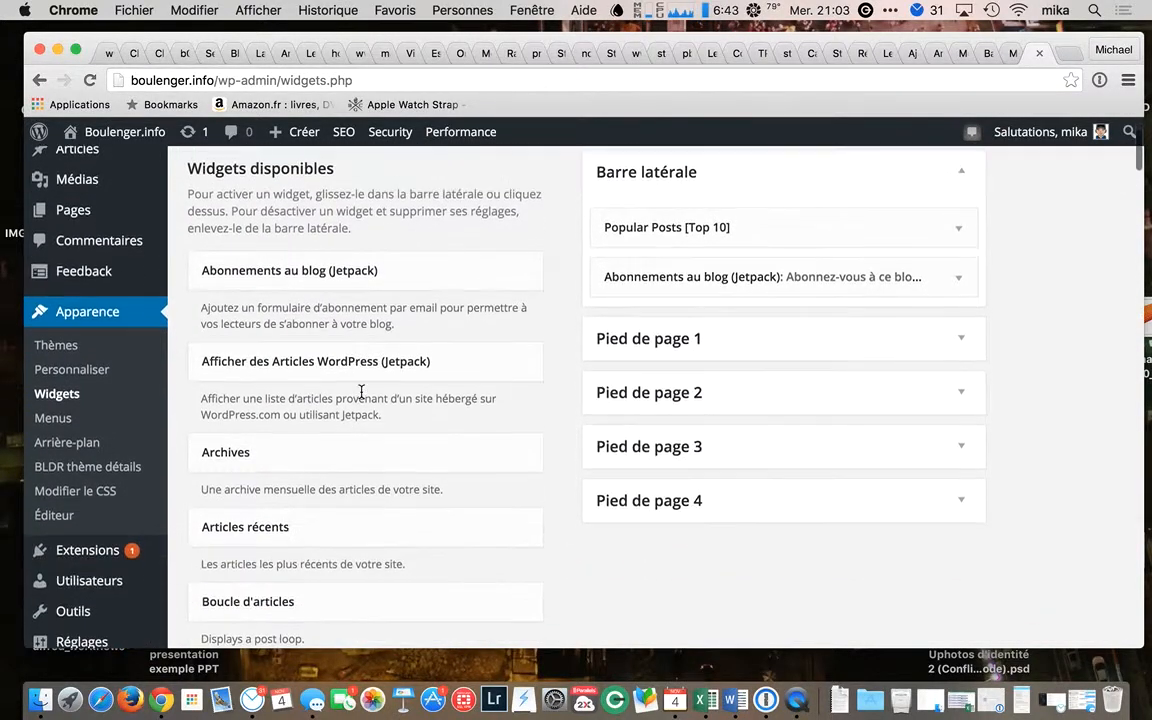
scroll(361, 395, "down", 5)
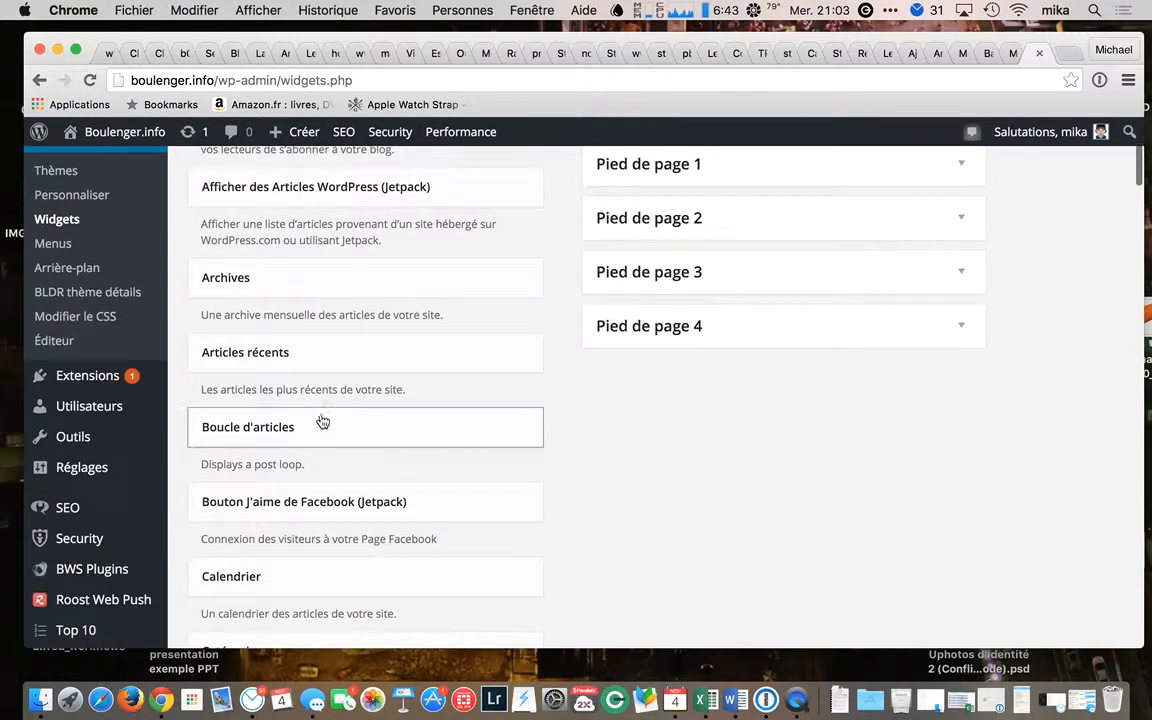
scroll(292, 437, "down", 8)
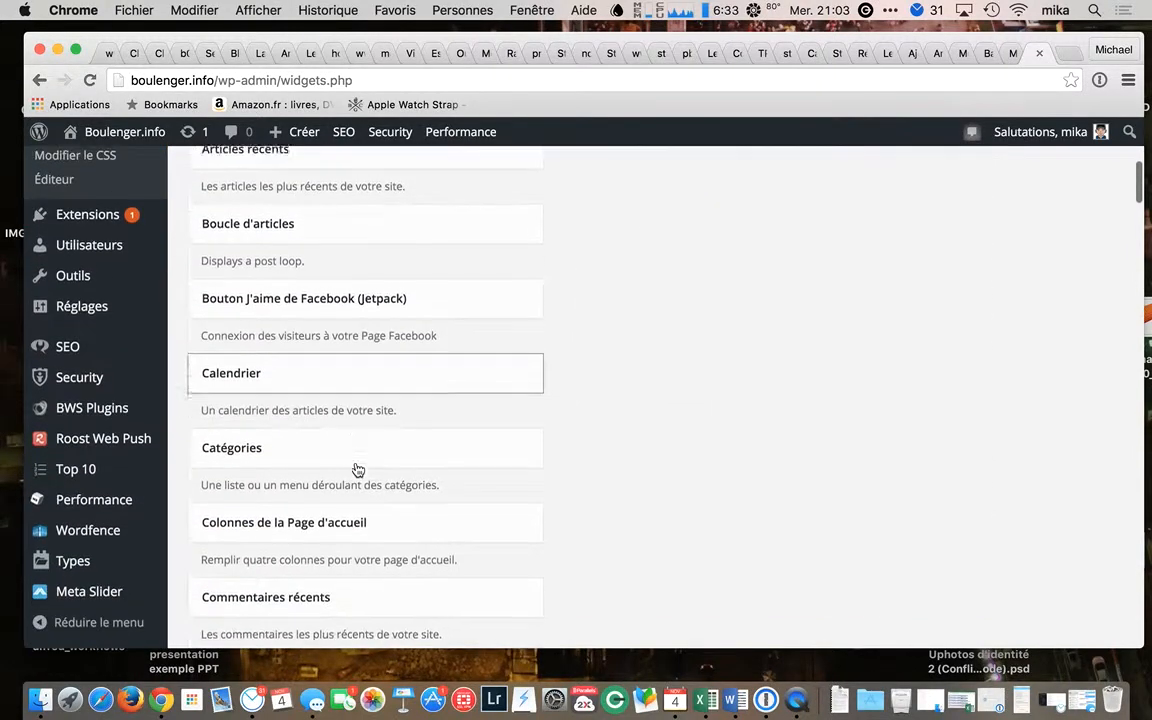
scroll(356, 469, "down", 3)
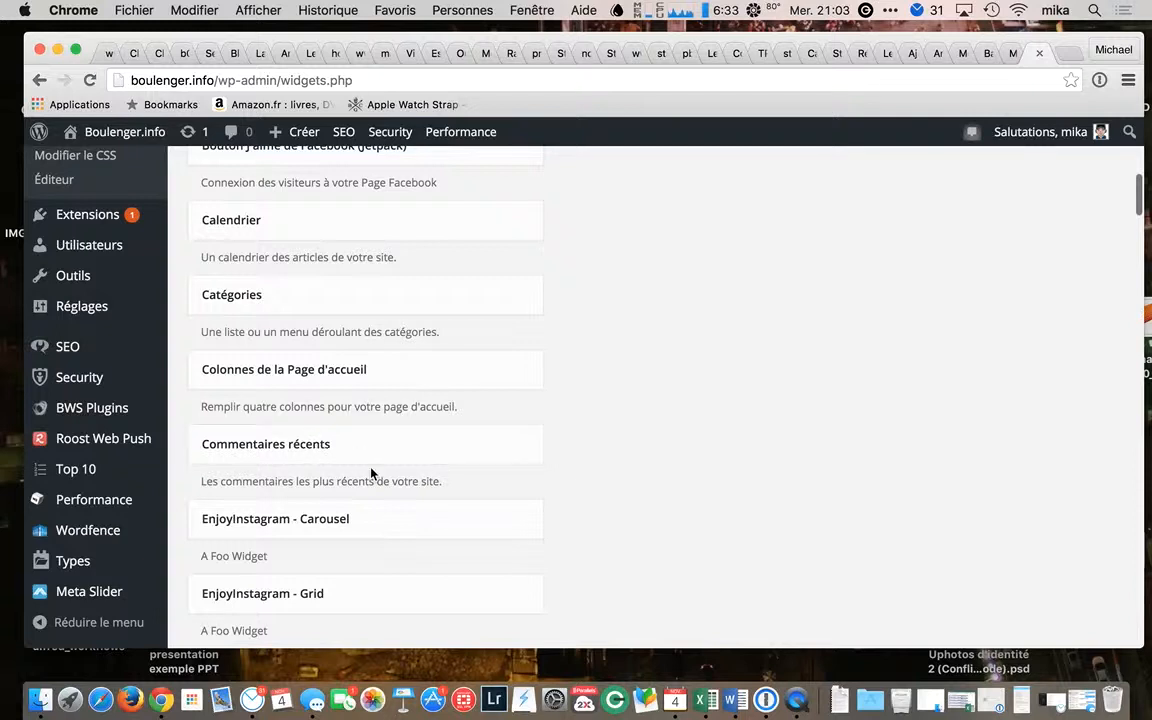
scroll(296, 525, "down", 8)
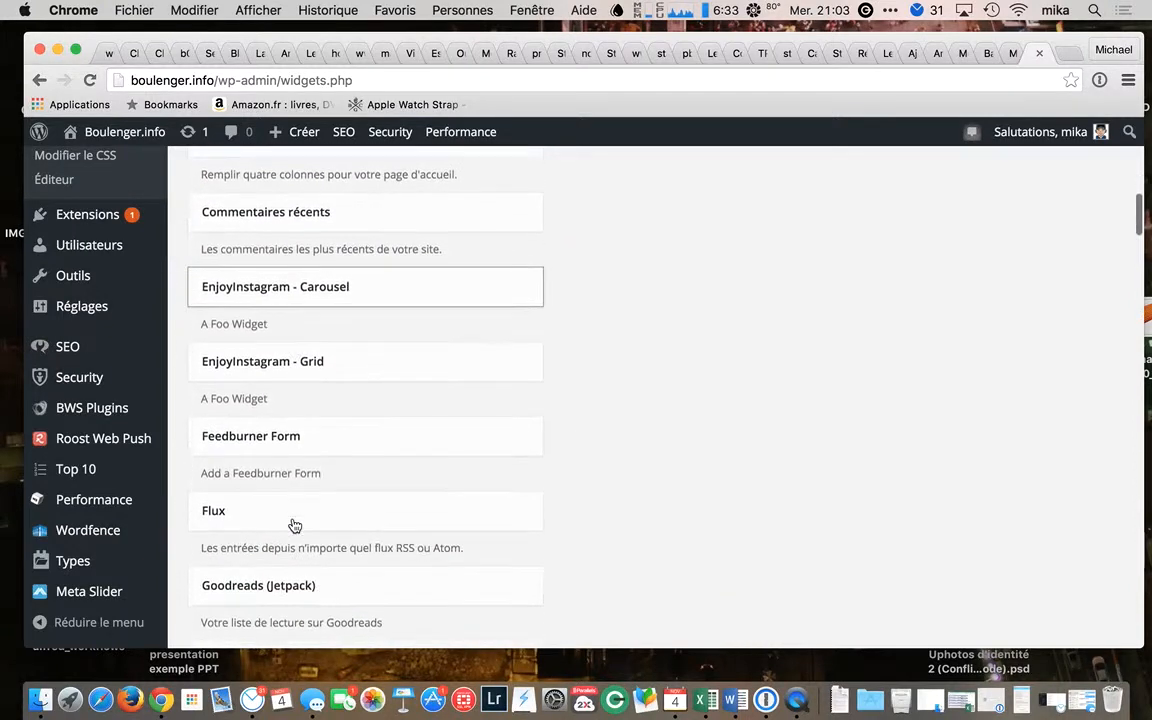
scroll(296, 481, "down", 2)
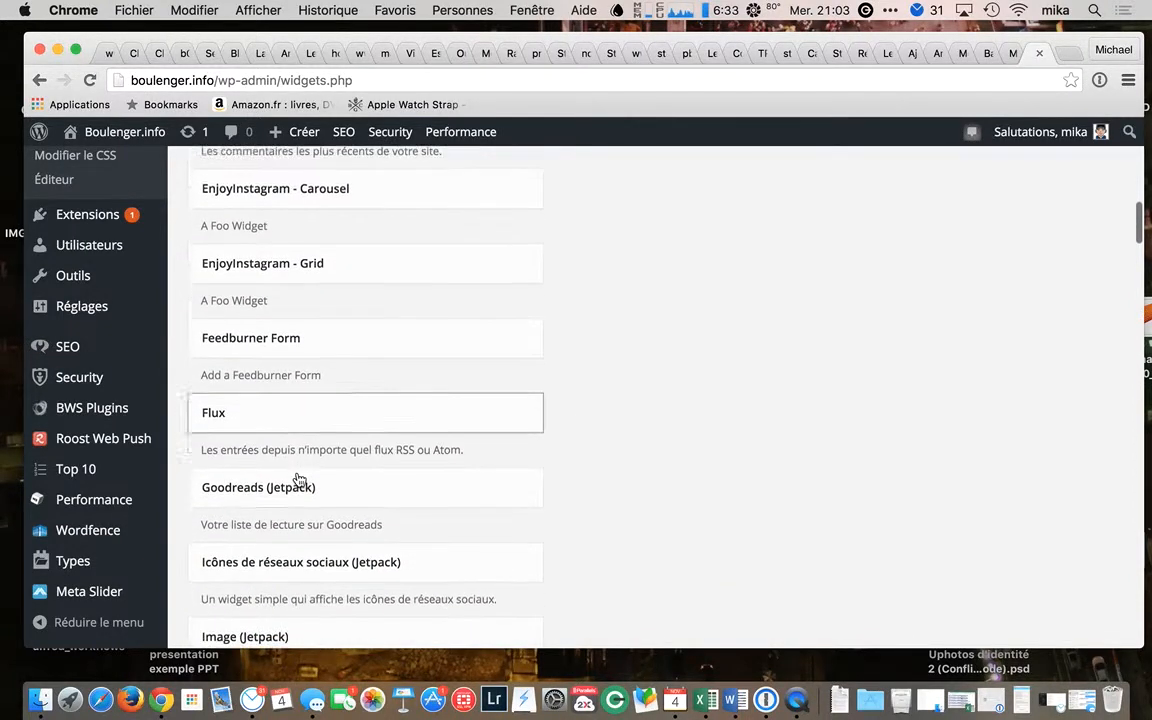
scroll(298, 480, "down", 6)
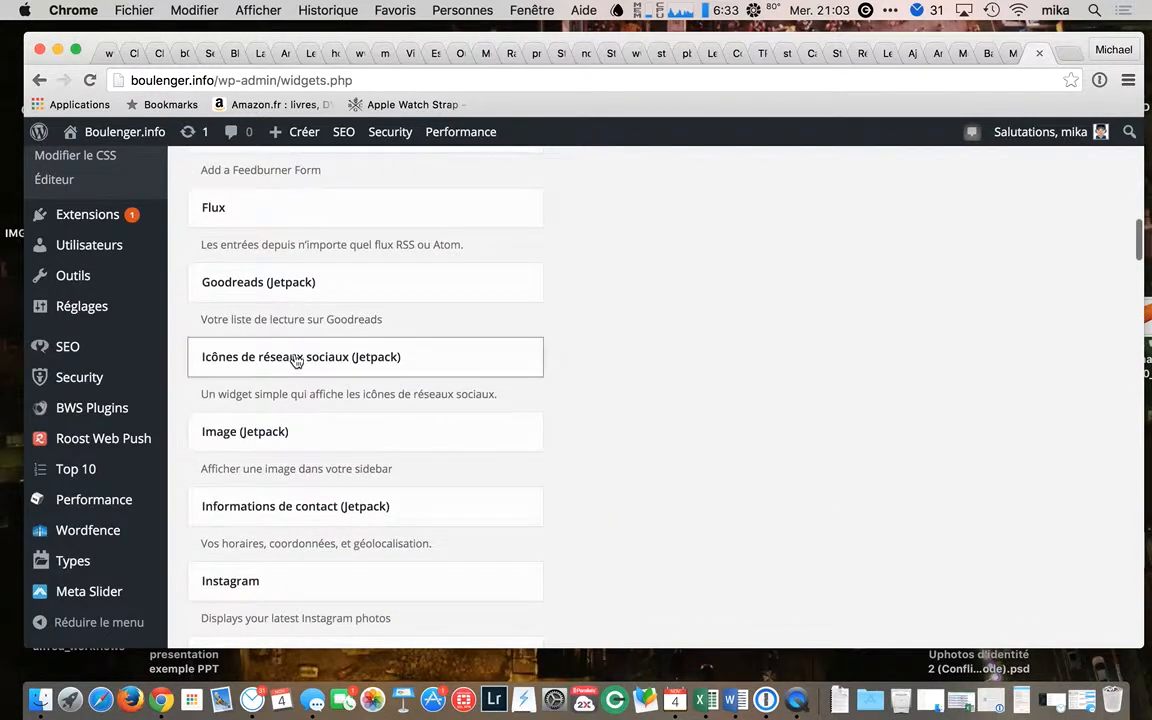
scroll(316, 368, "down", 2)
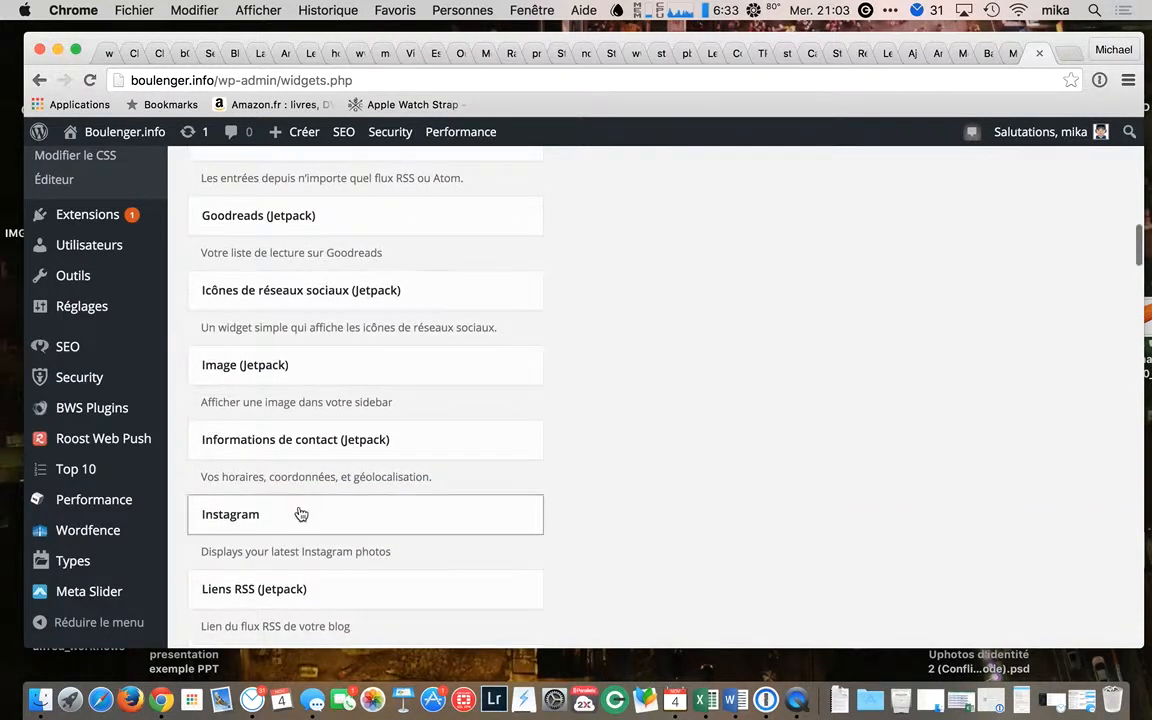
scroll(321, 537, "down", 1)
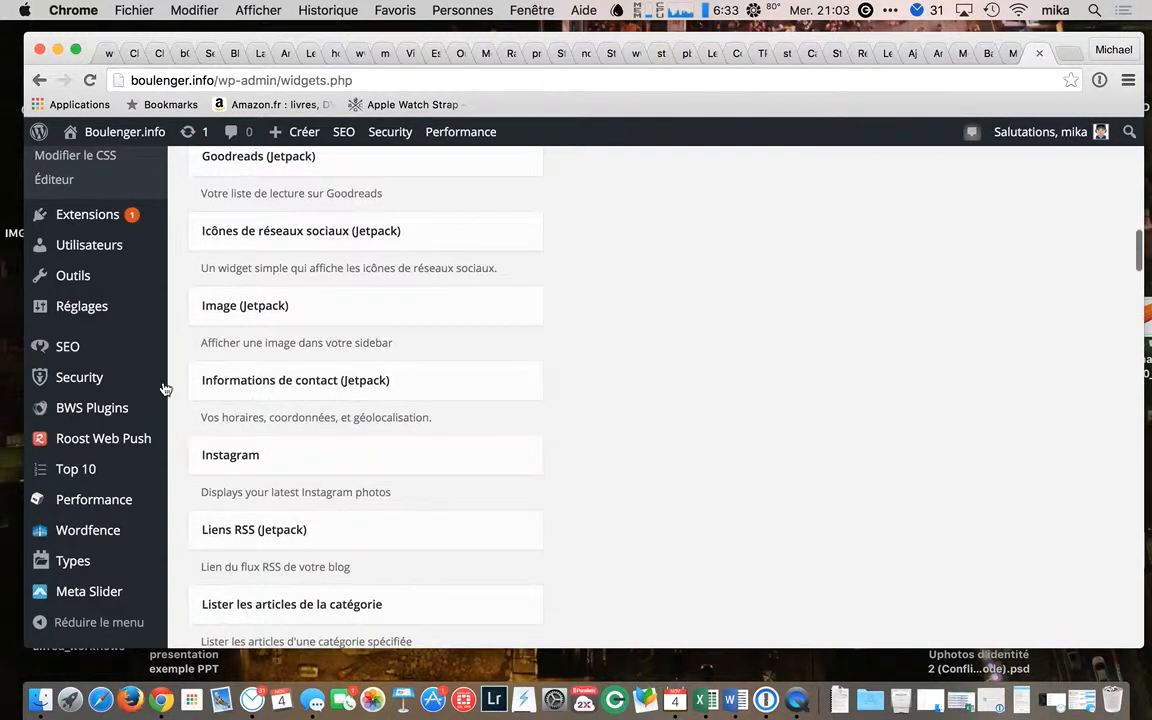
- Open the list of installed extensions
mouse_move(128, 403)
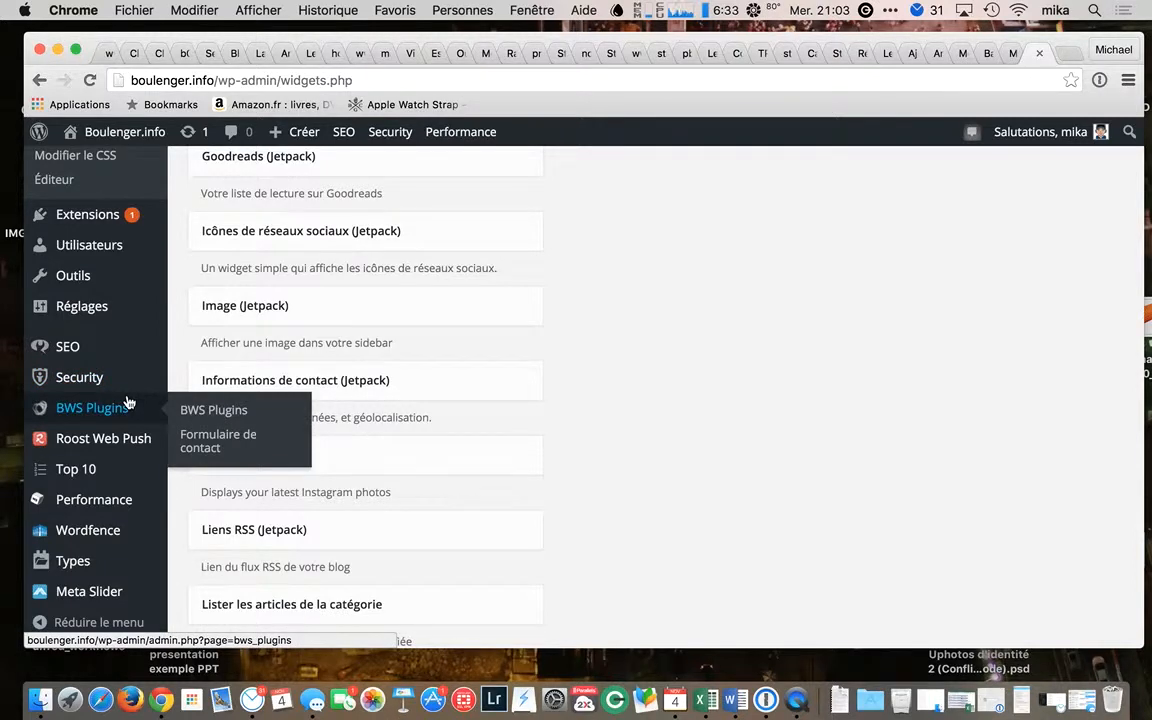
scroll(128, 402, "up", 4)
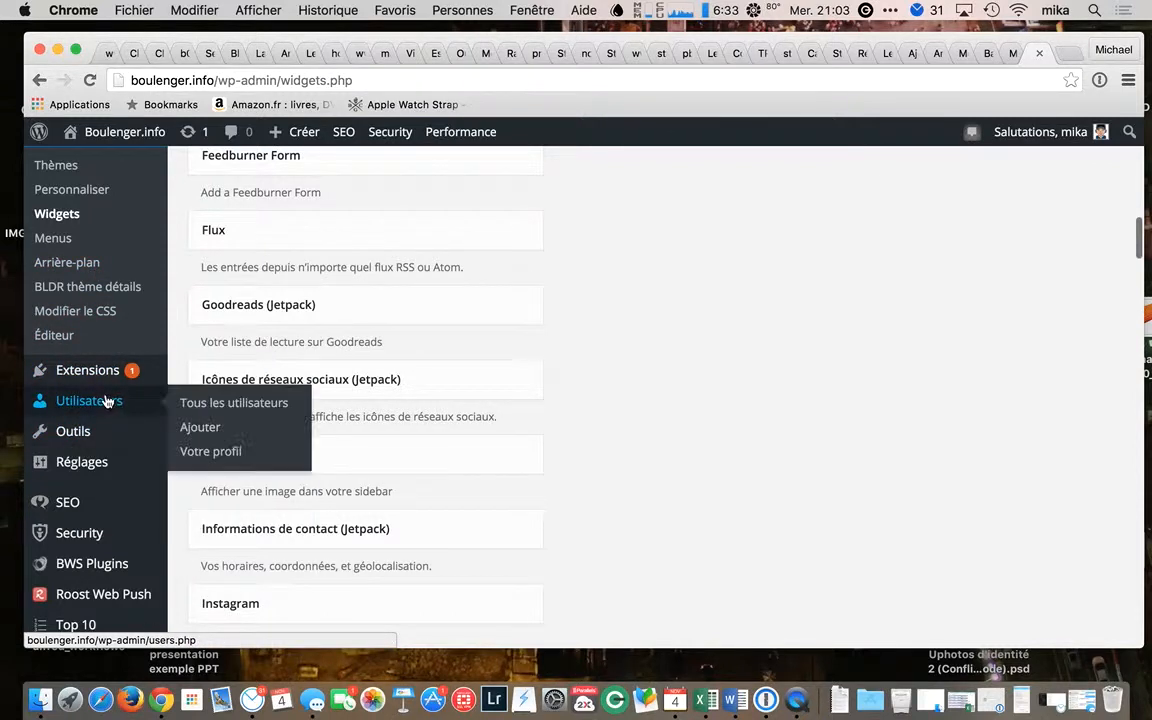
left_click(104, 372)
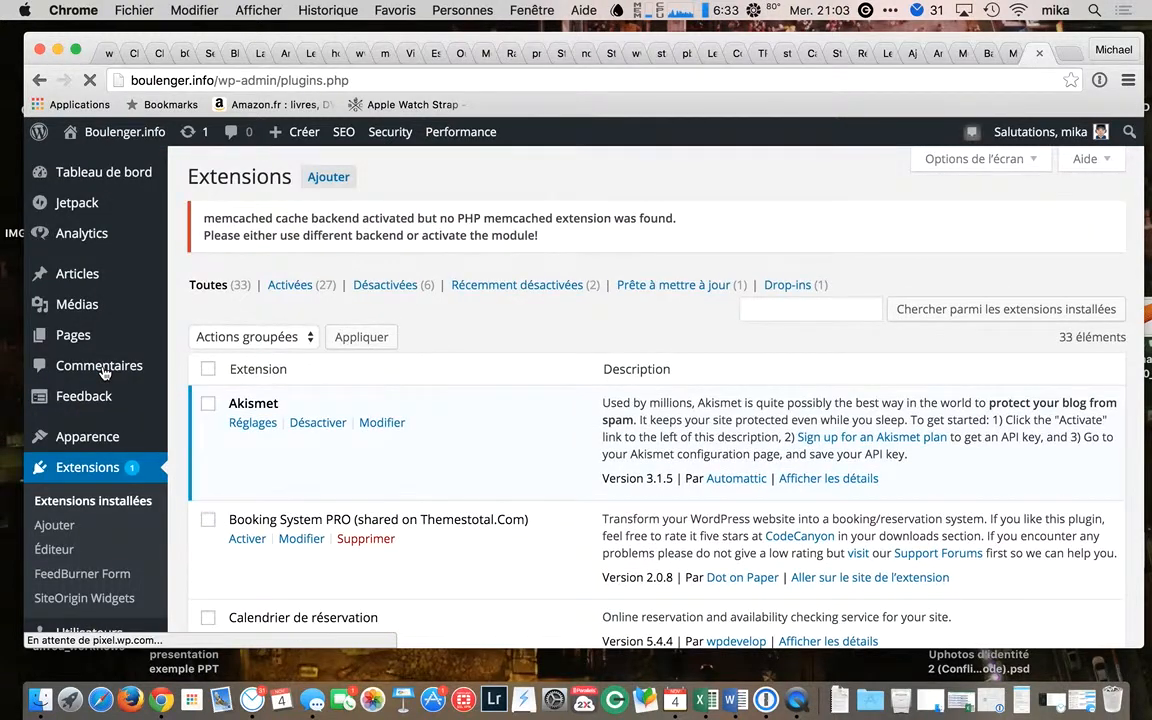
- View the page for adding extensions and return to the installed extensions
left_click(336, 179)
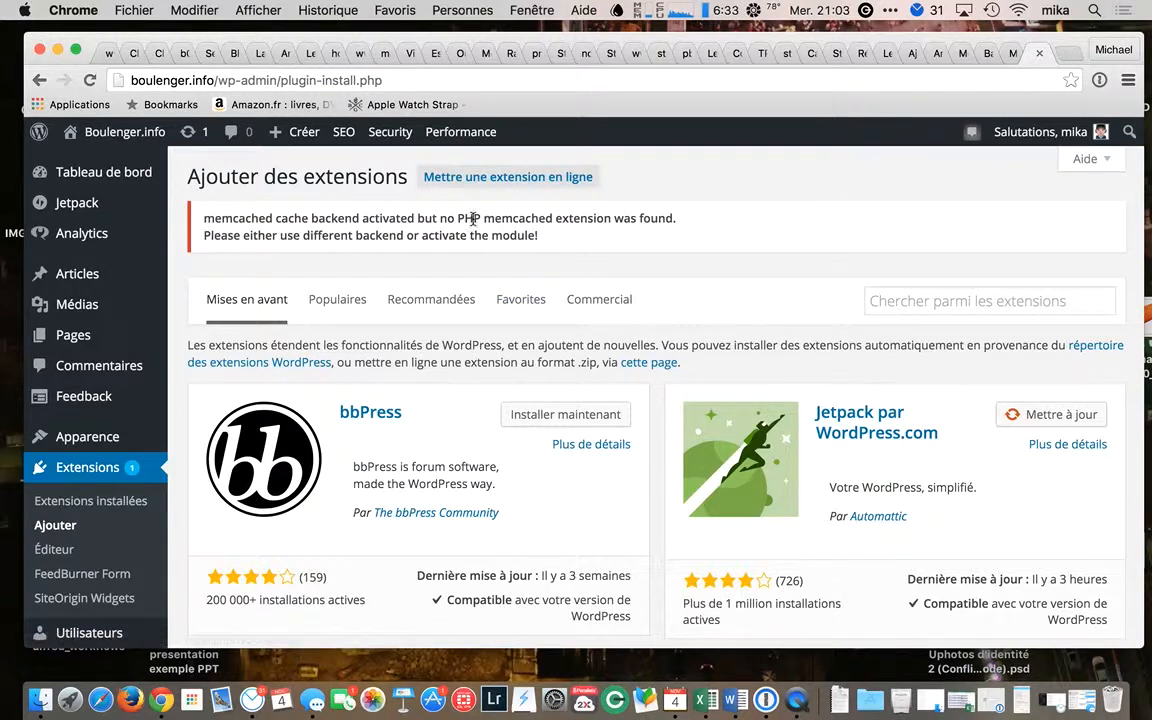
left_click(72, 476)
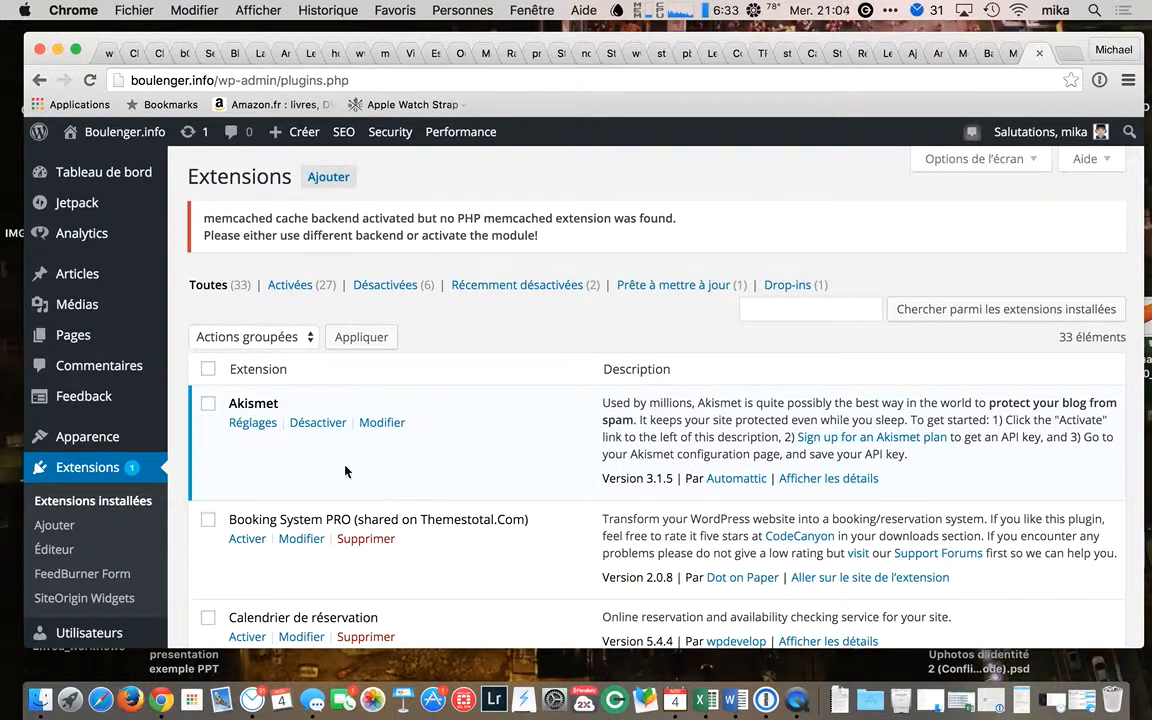
- Look through the installed extensions and open the list of all site users
scroll(334, 481, "down", 1)
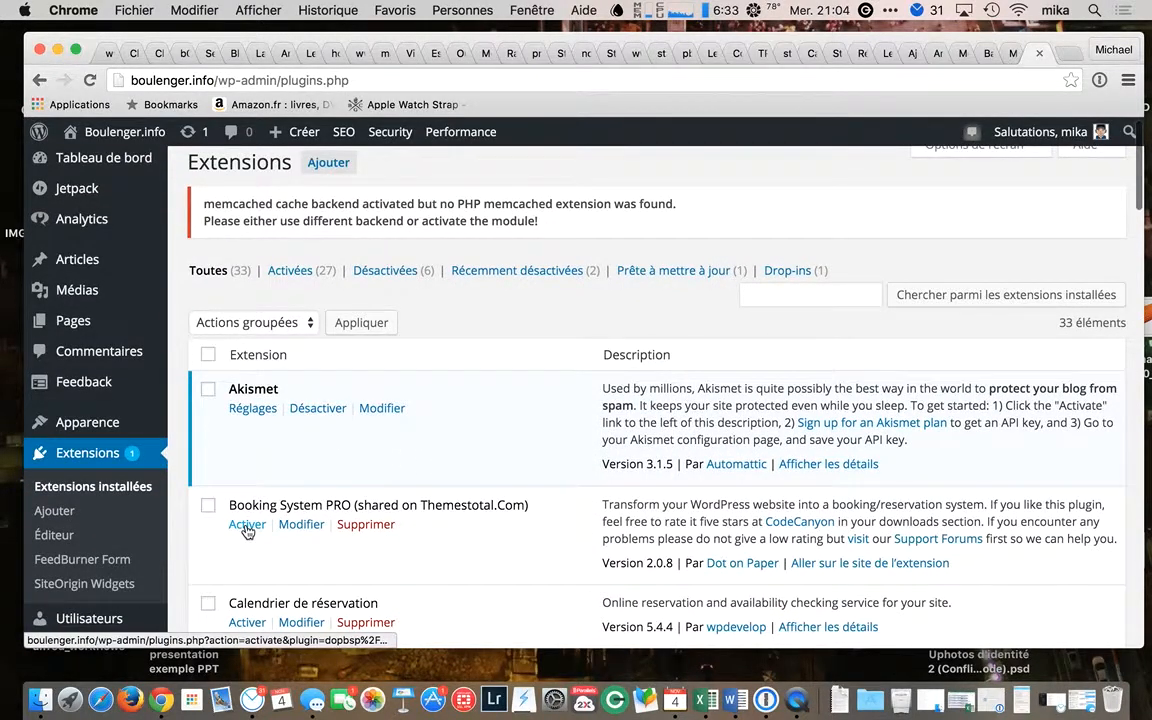
scroll(118, 470, "down", 10)
left_click(104, 450)
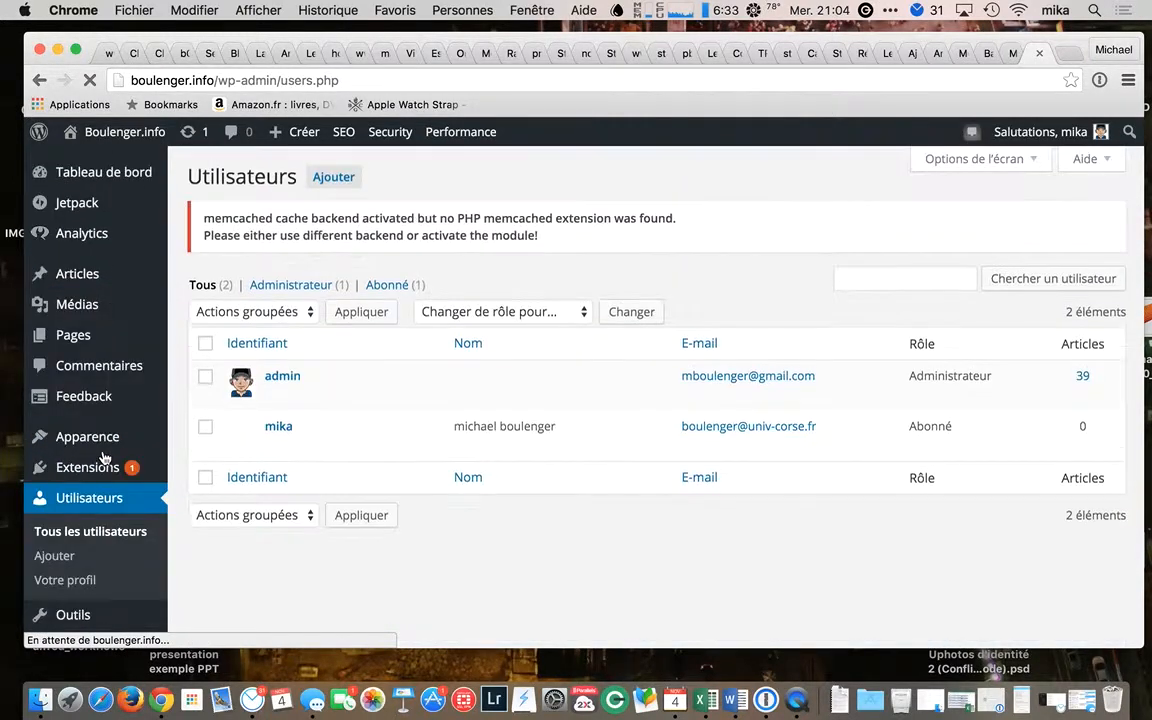
mouse_move(290, 429)
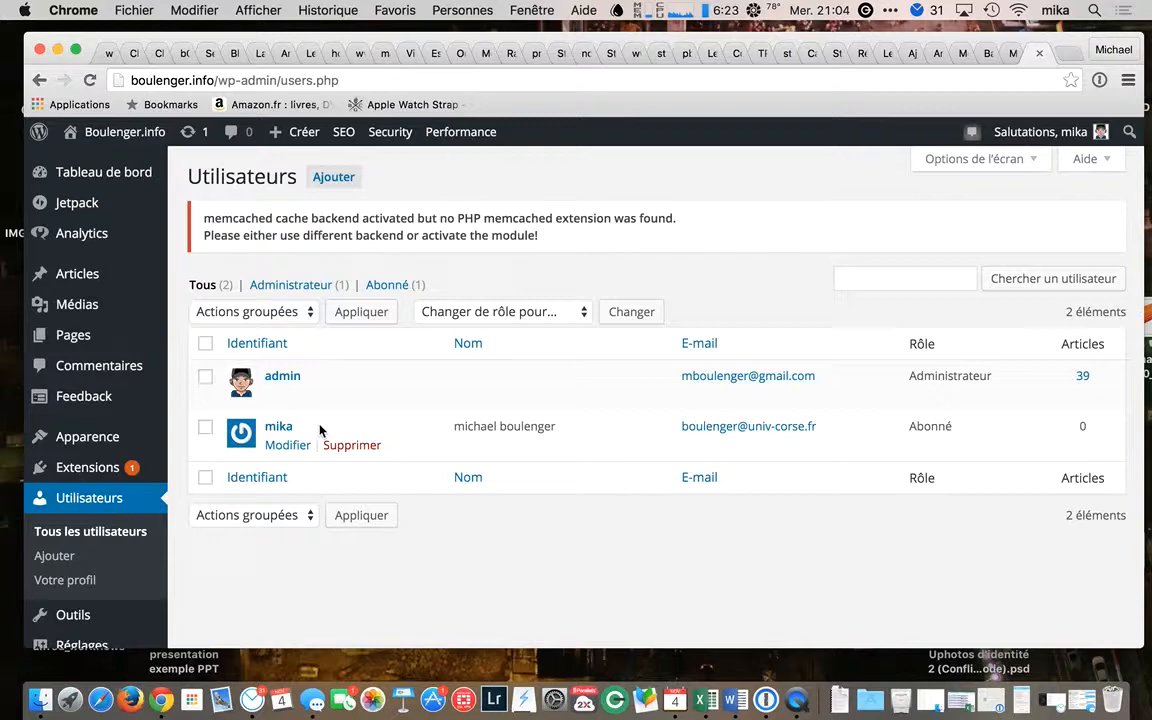
- Open the general settings page of the site
scroll(150, 415, "down", 3)
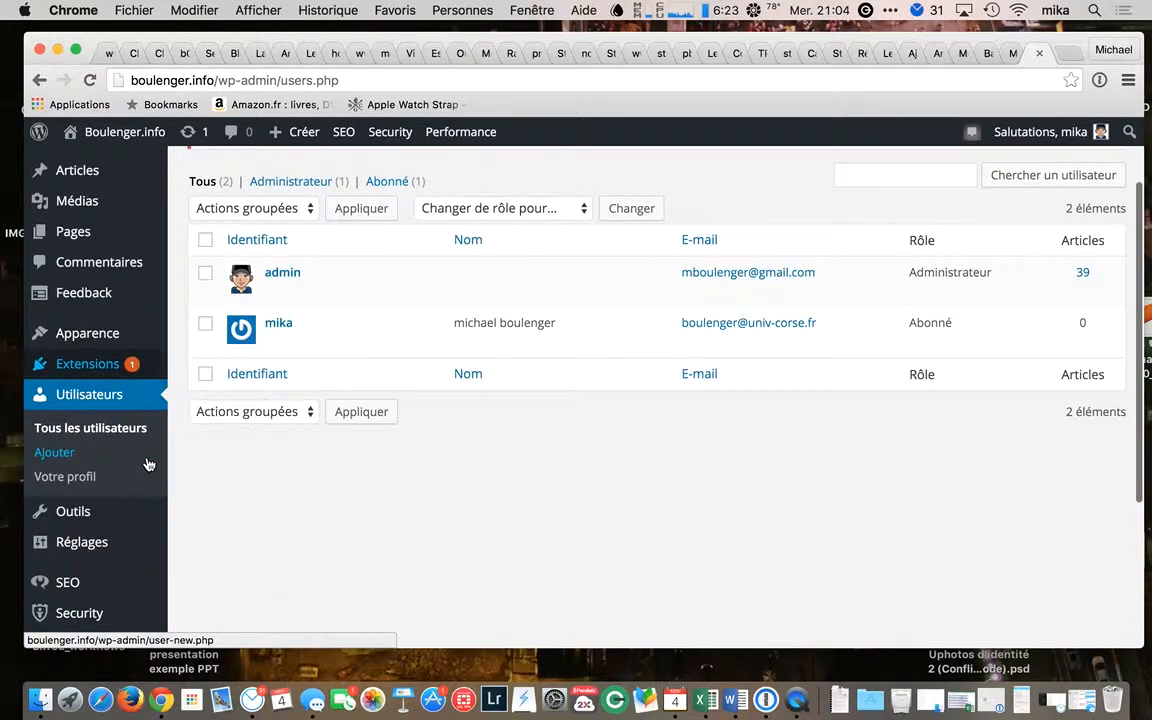
scroll(143, 516, "down", 2)
mouse_move(103, 445)
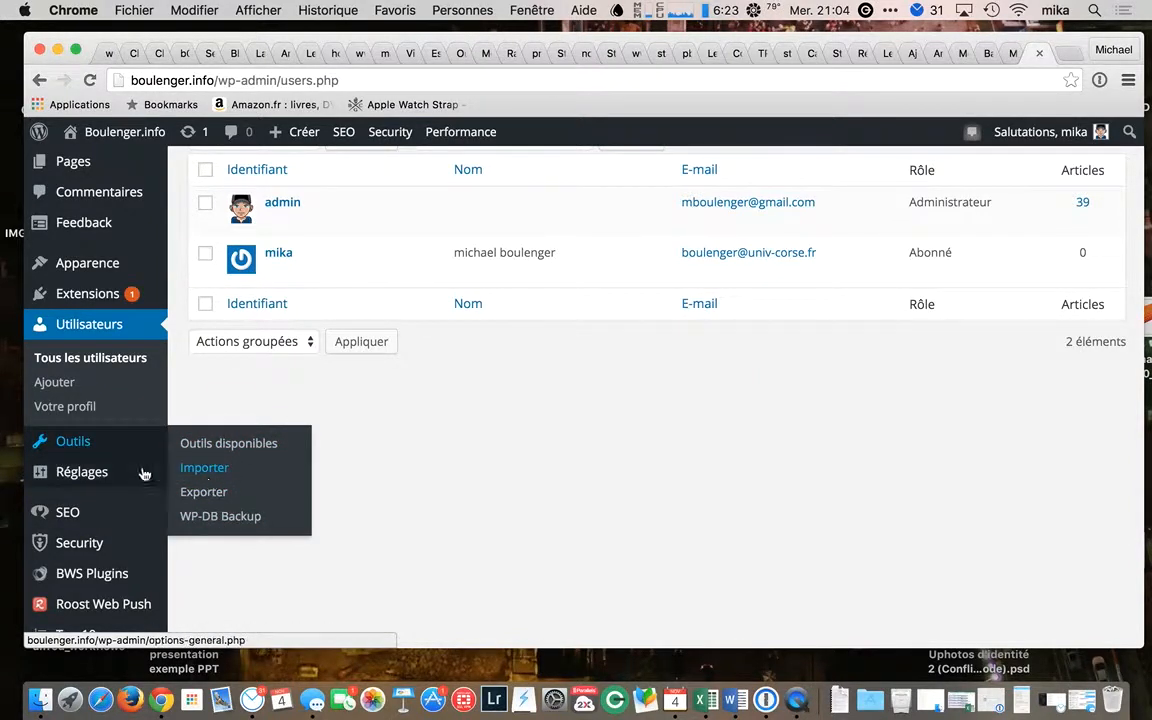
mouse_move(101, 480)
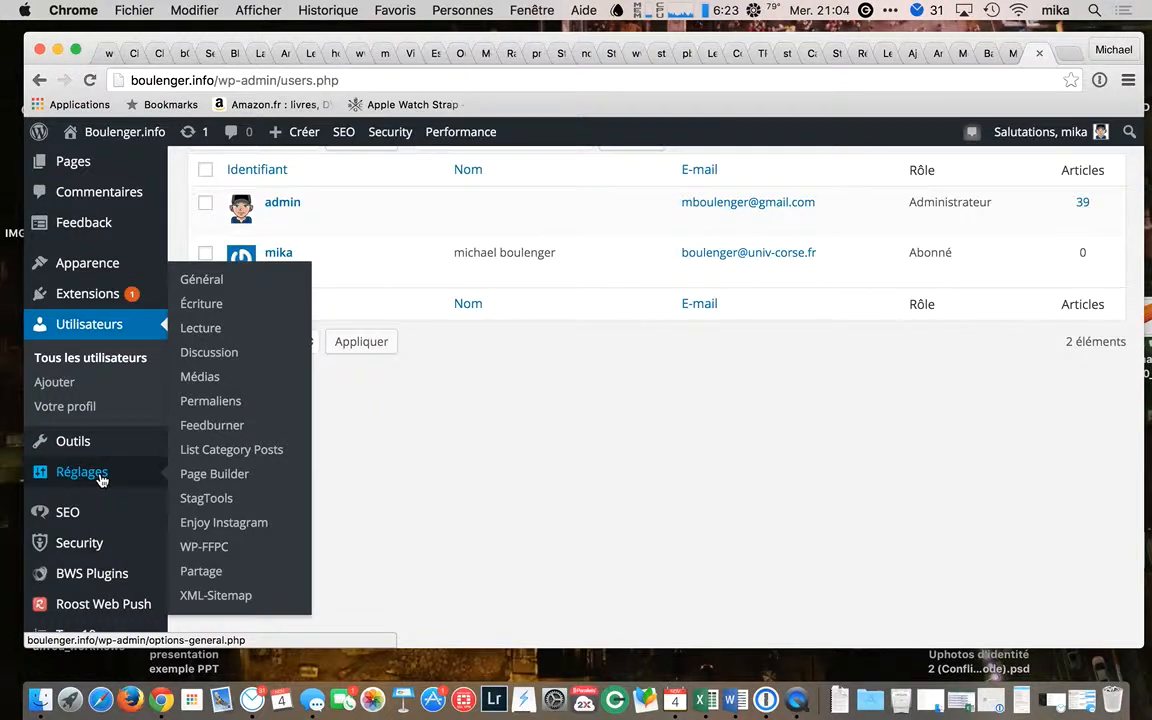
left_click(230, 282)
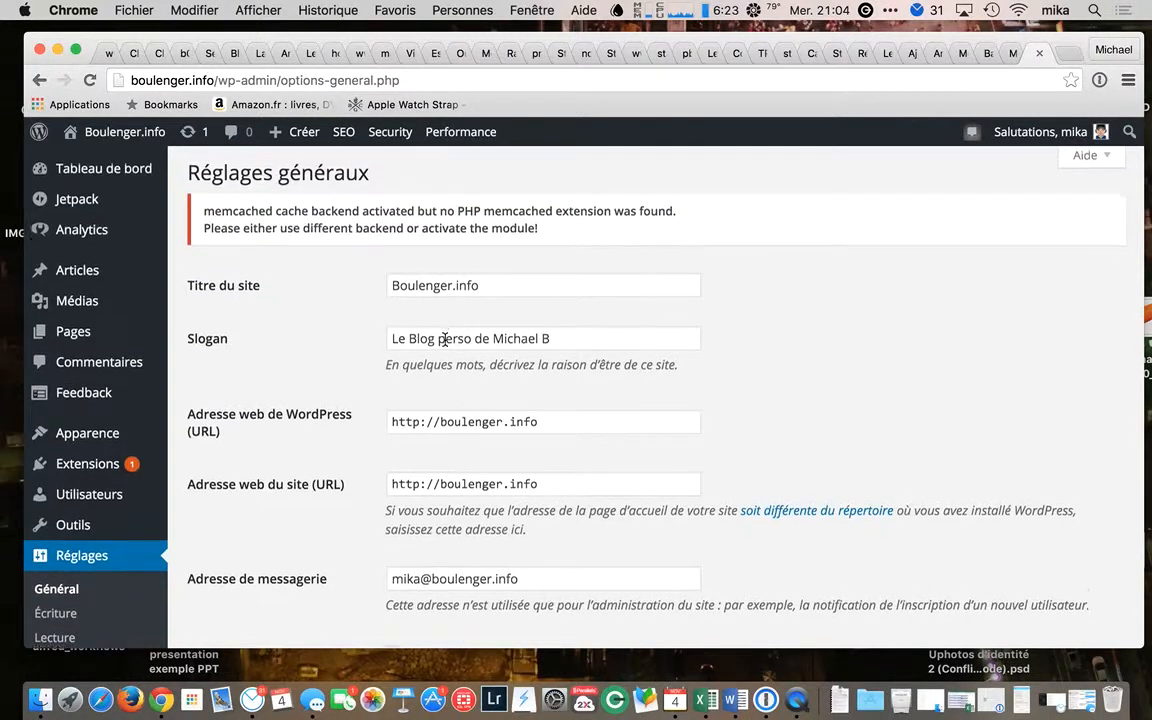
- Examine the general settings from the site title and slogan through the date and time formats and site language
scroll(445, 400, "down", 1)
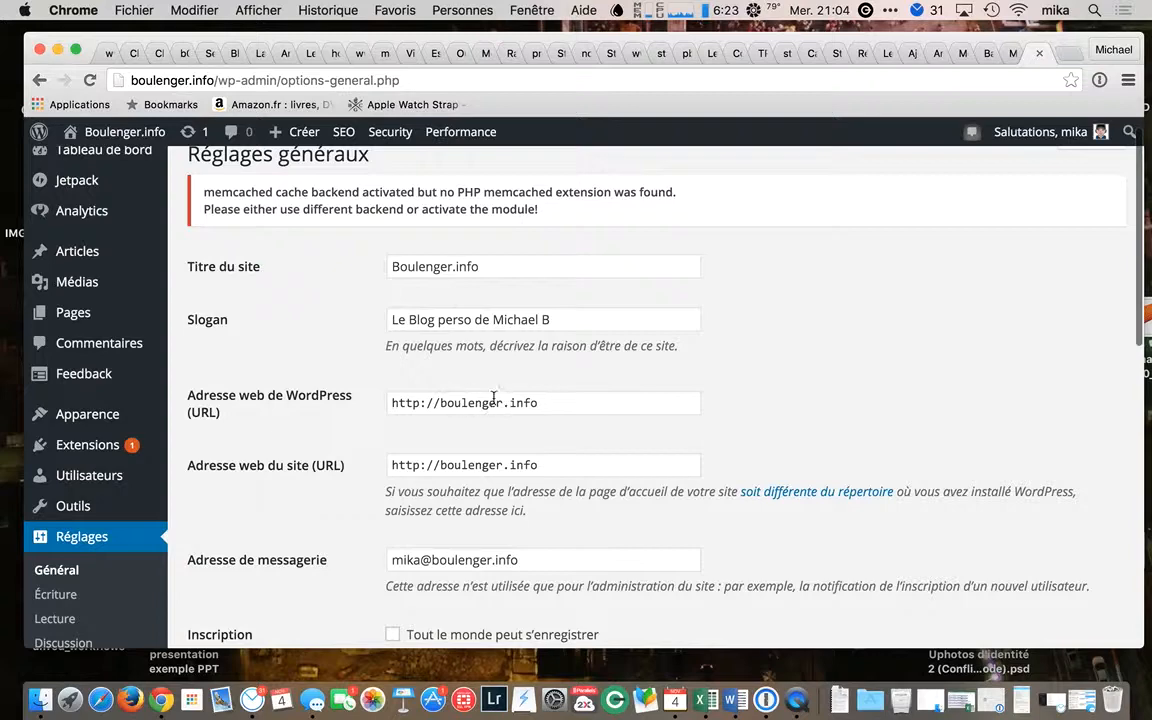
scroll(466, 402, "down", 3)
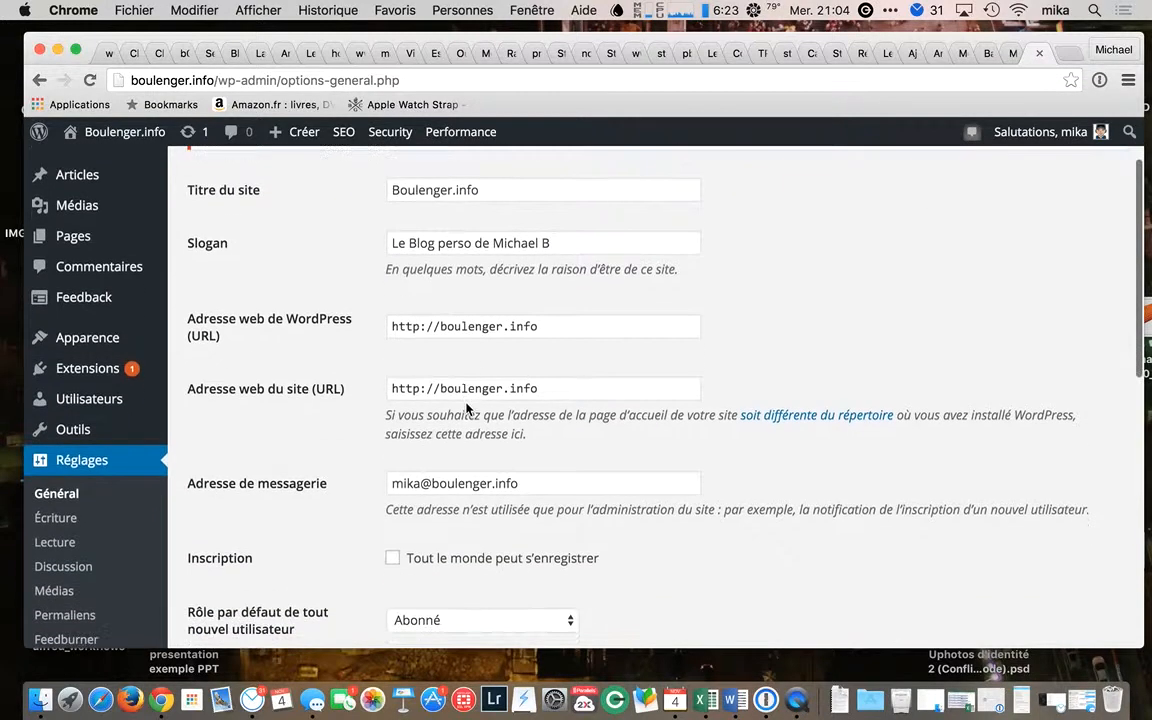
scroll(479, 486, "down", 5)
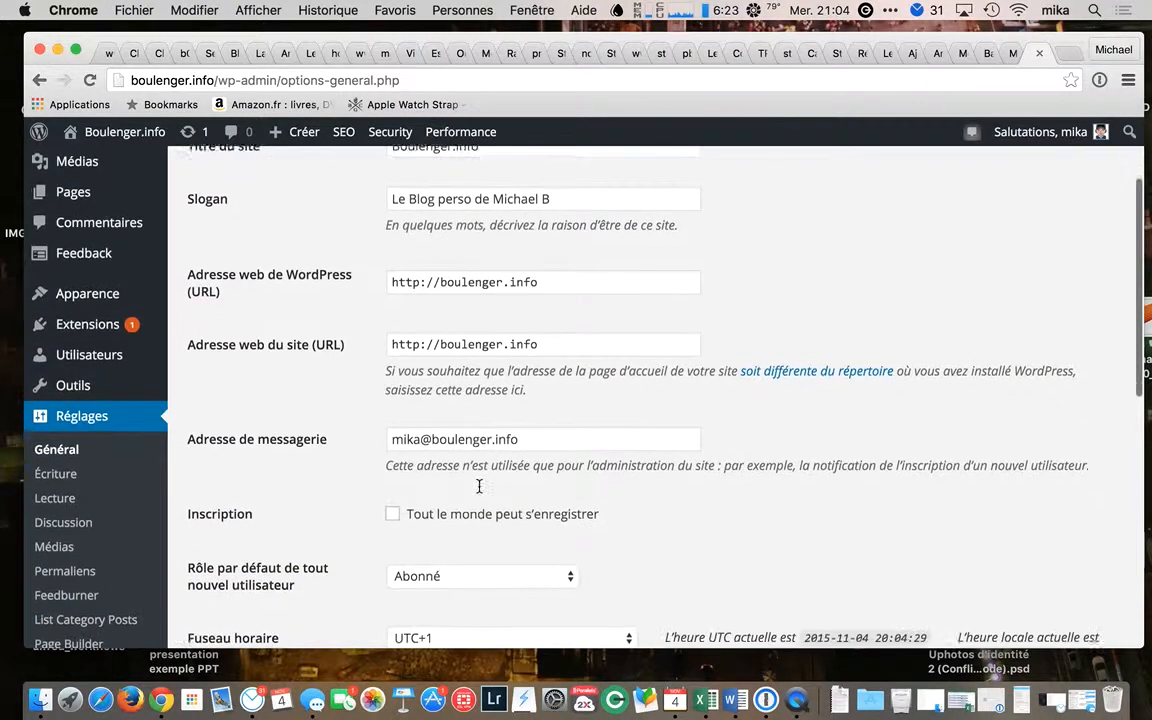
scroll(479, 490, "down", 1)
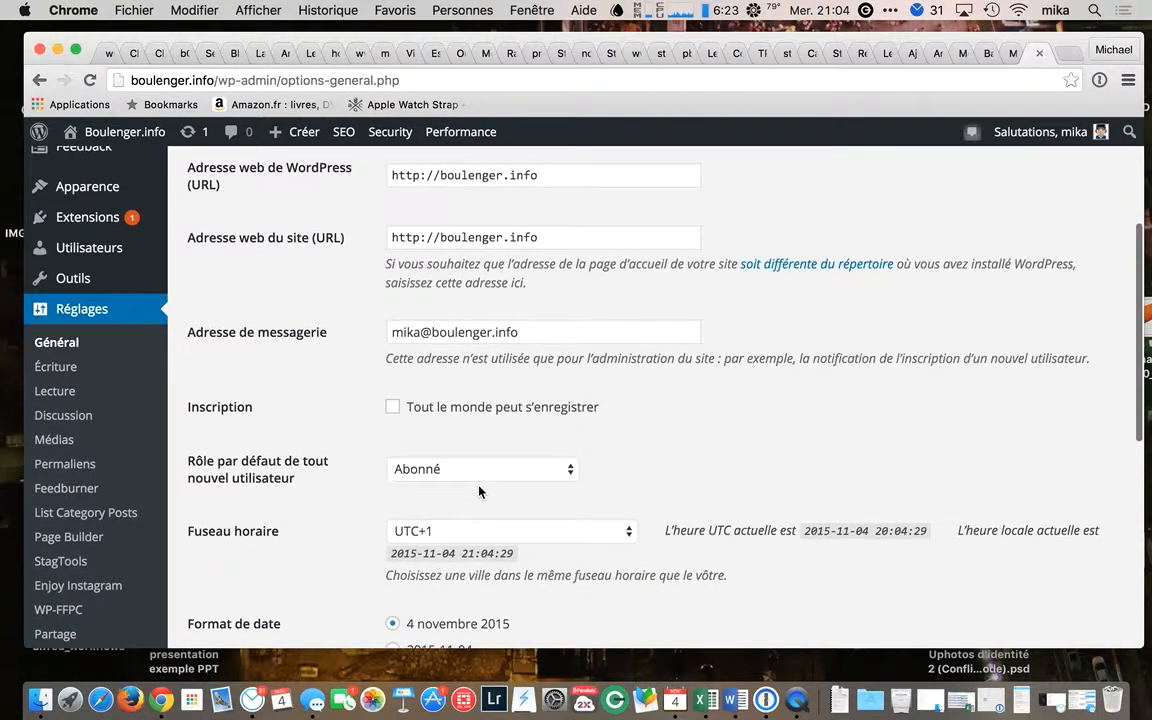
scroll(451, 515, "down", 1)
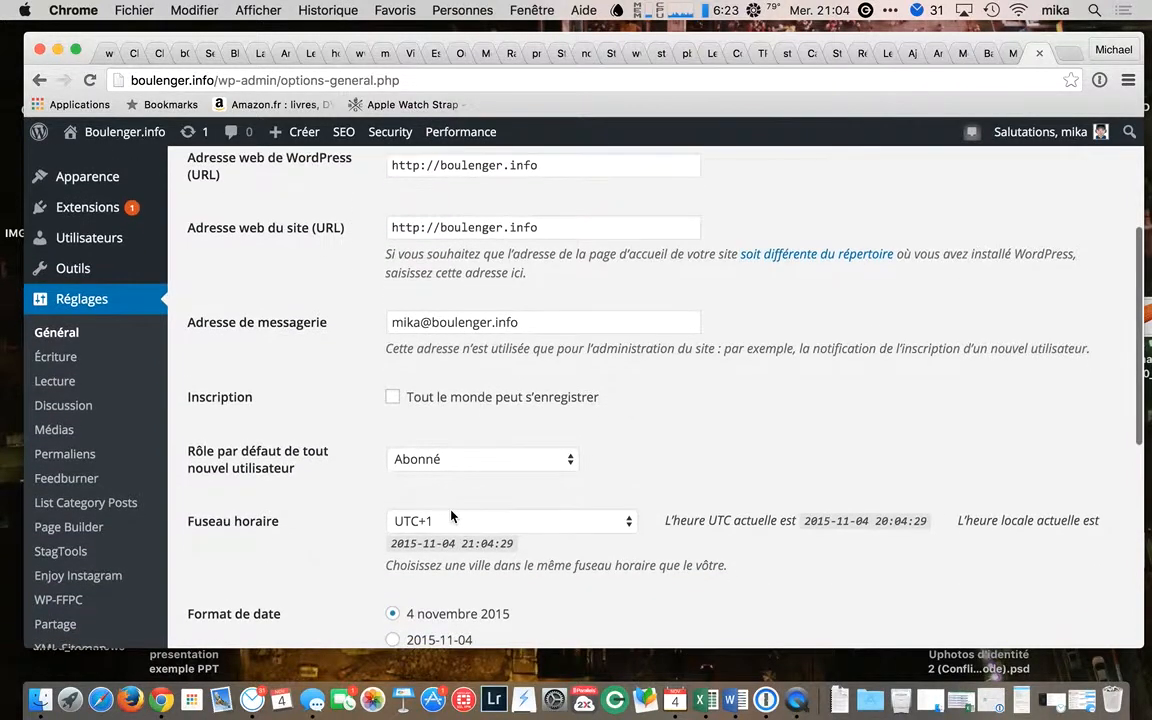
scroll(423, 420, "down", 10)
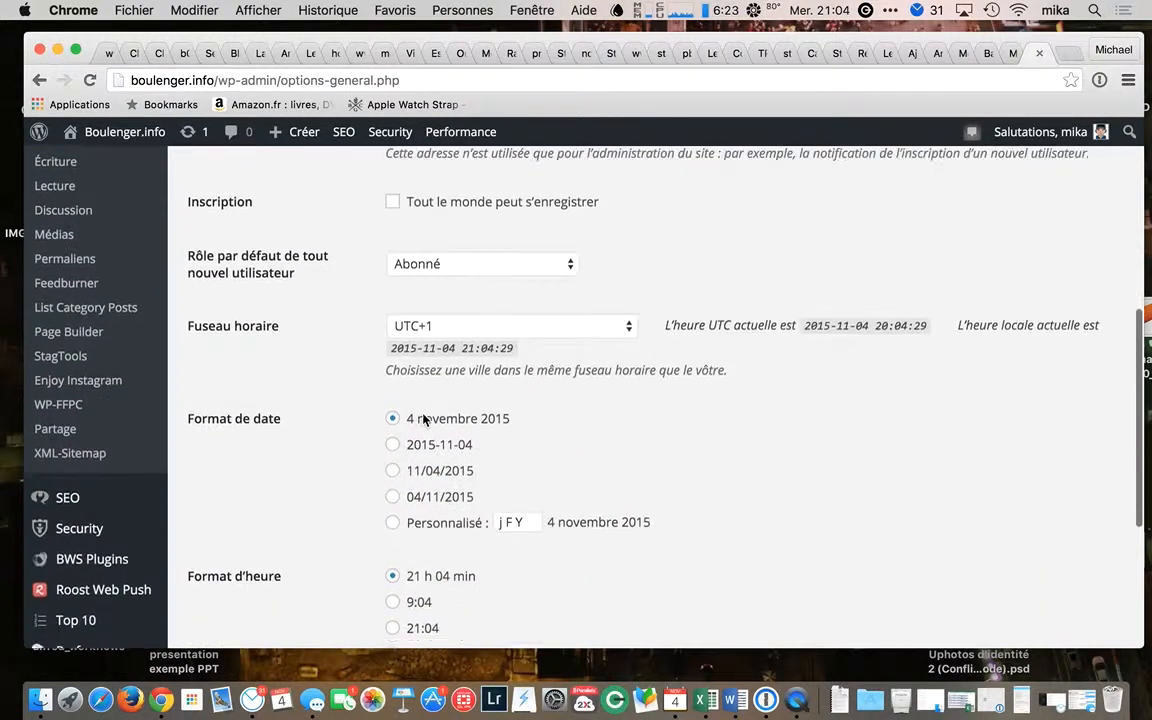
scroll(555, 386, "down", 6)
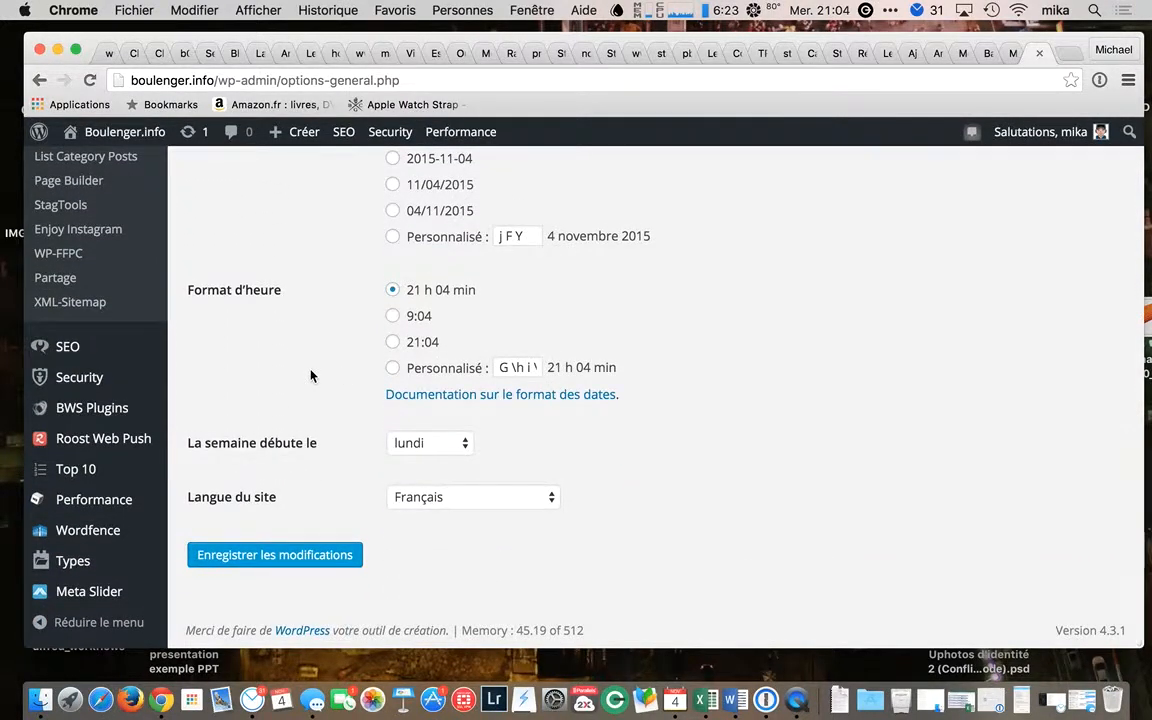
scroll(240, 330, "up", 11)
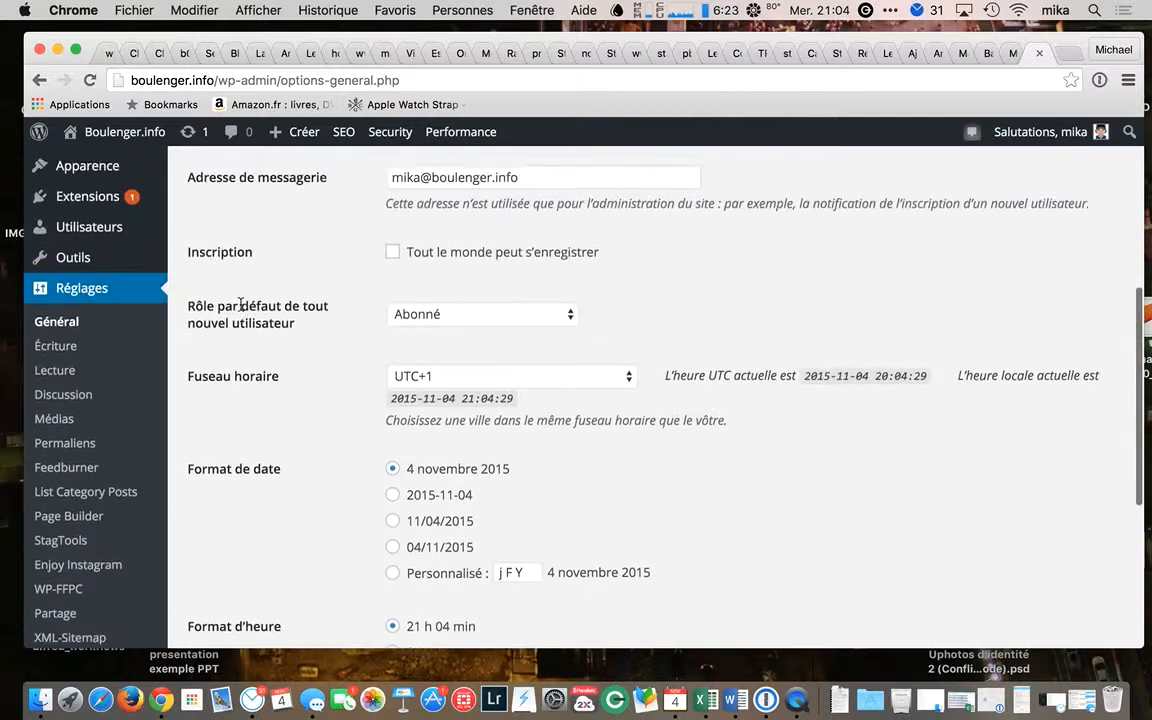
- Open the Permaliens settings and examine the common address structures and the optional category and tag prefixes
scroll(250, 378, "down", 2)
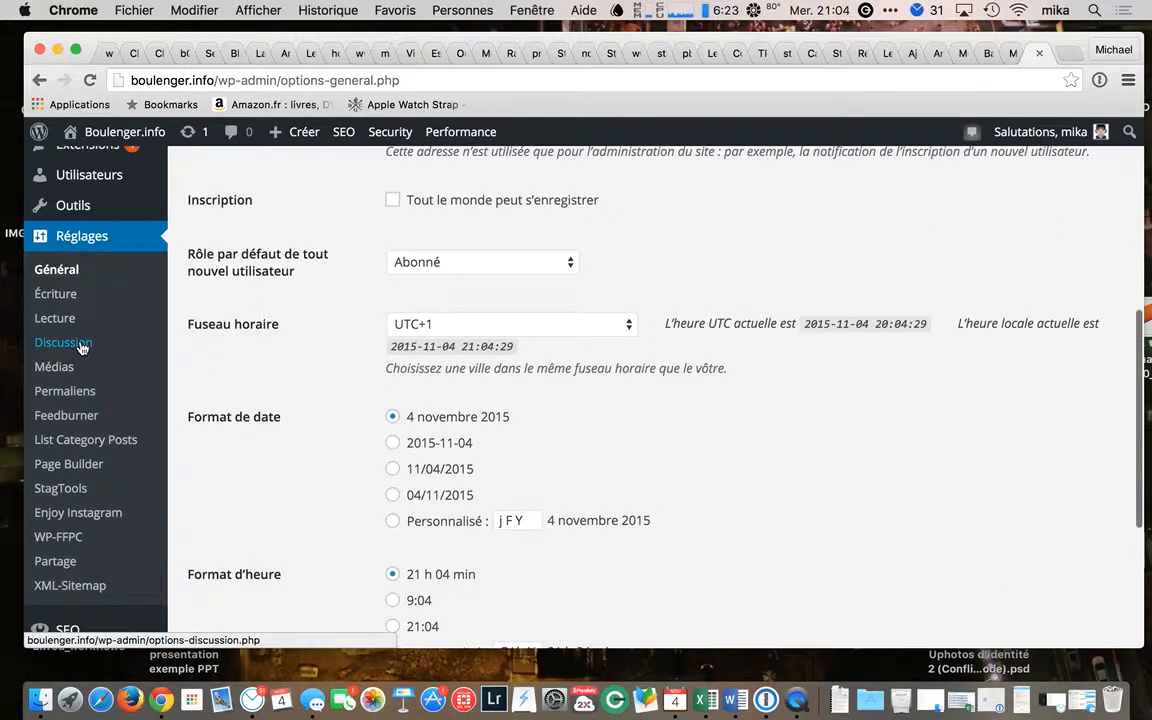
left_click(82, 393)
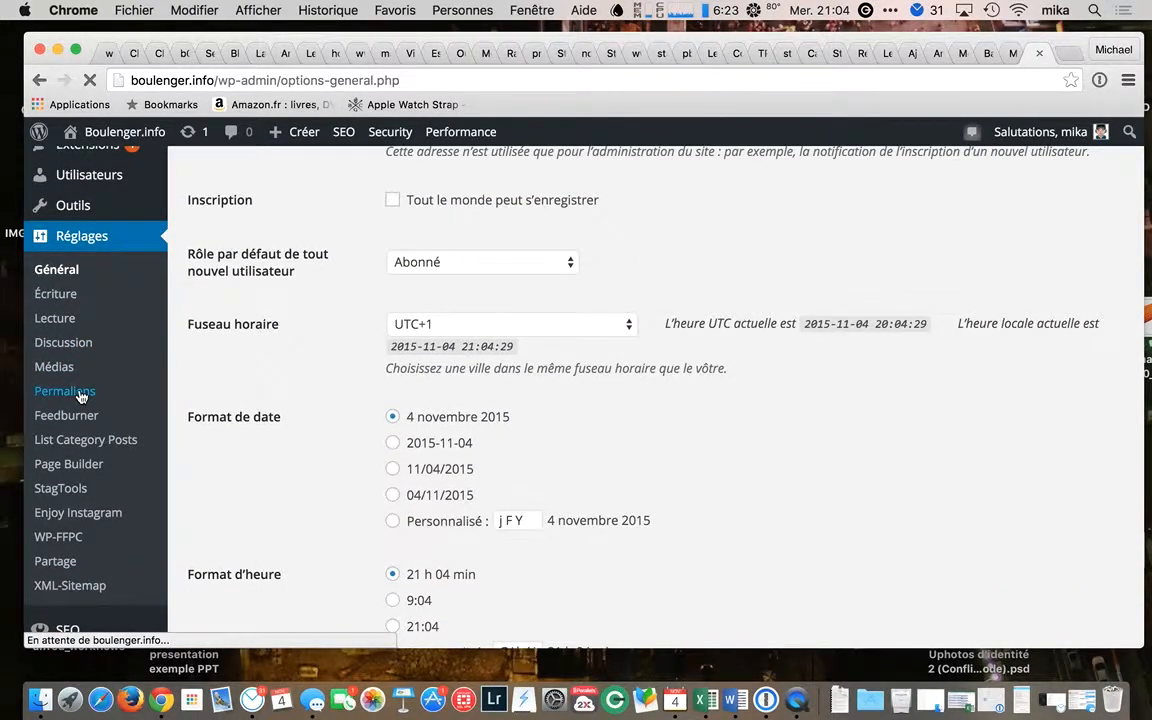
scroll(380, 378, "down", 3)
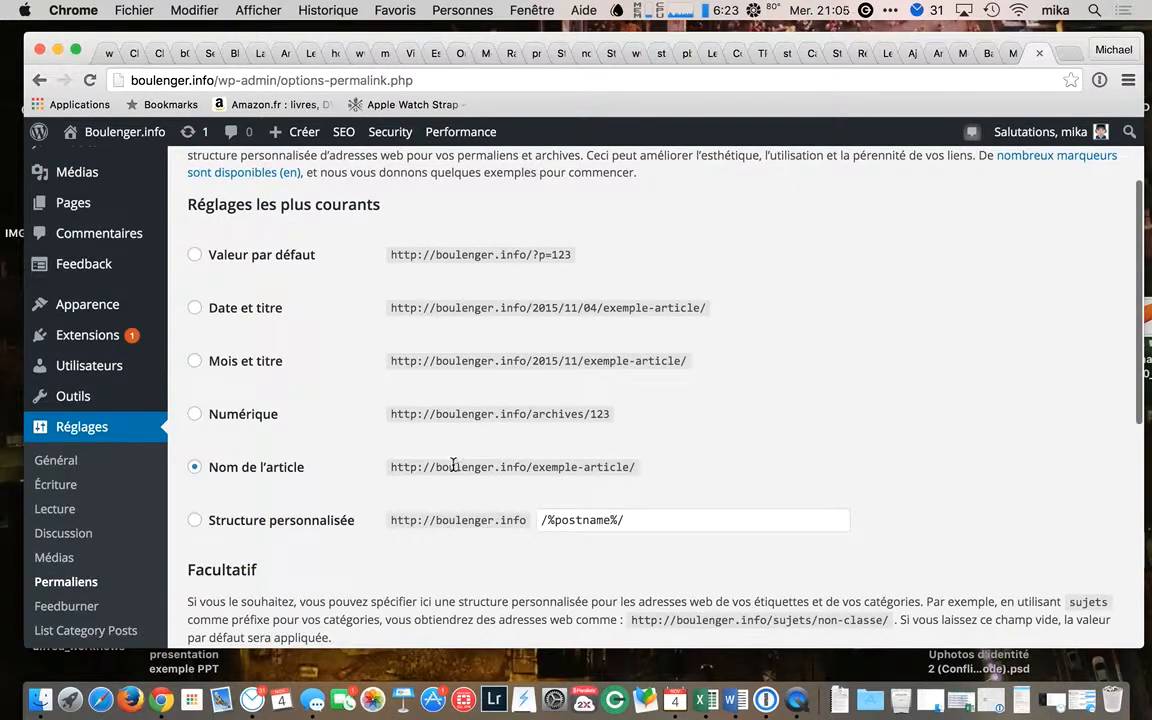
scroll(400, 444, "down", 2)
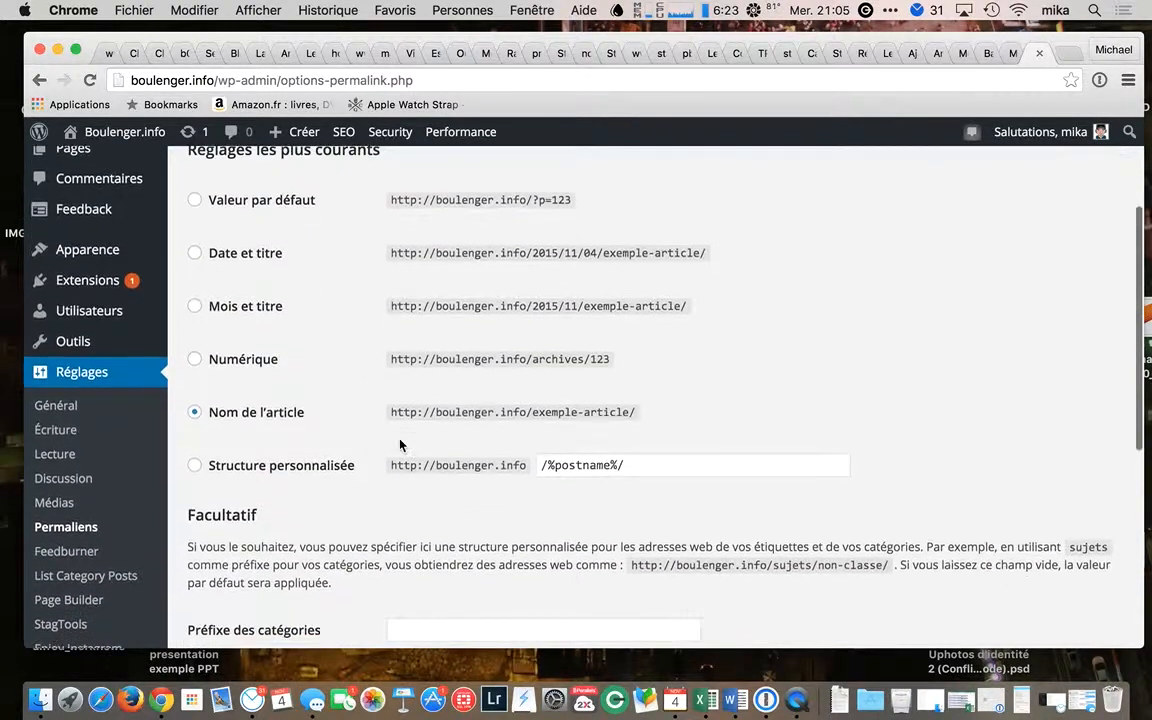
scroll(303, 424, "down", 4)
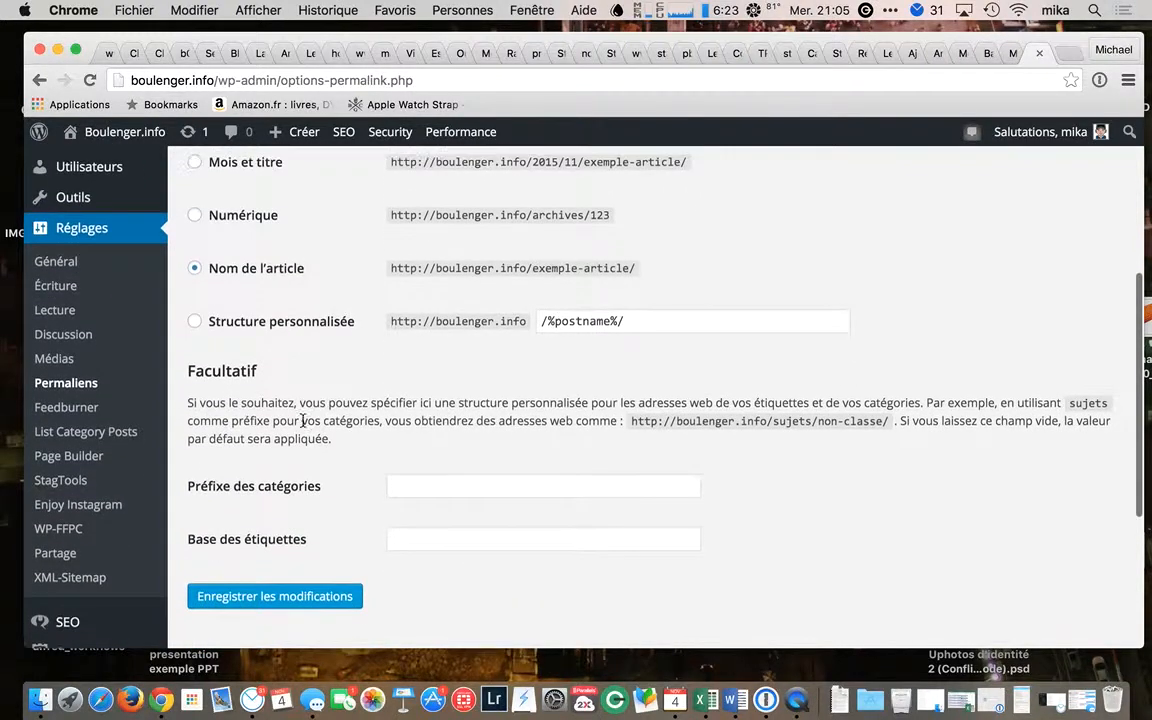
- View the admin sections added by extensions, including the Performance and Types entries
scroll(108, 468, "down", 1)
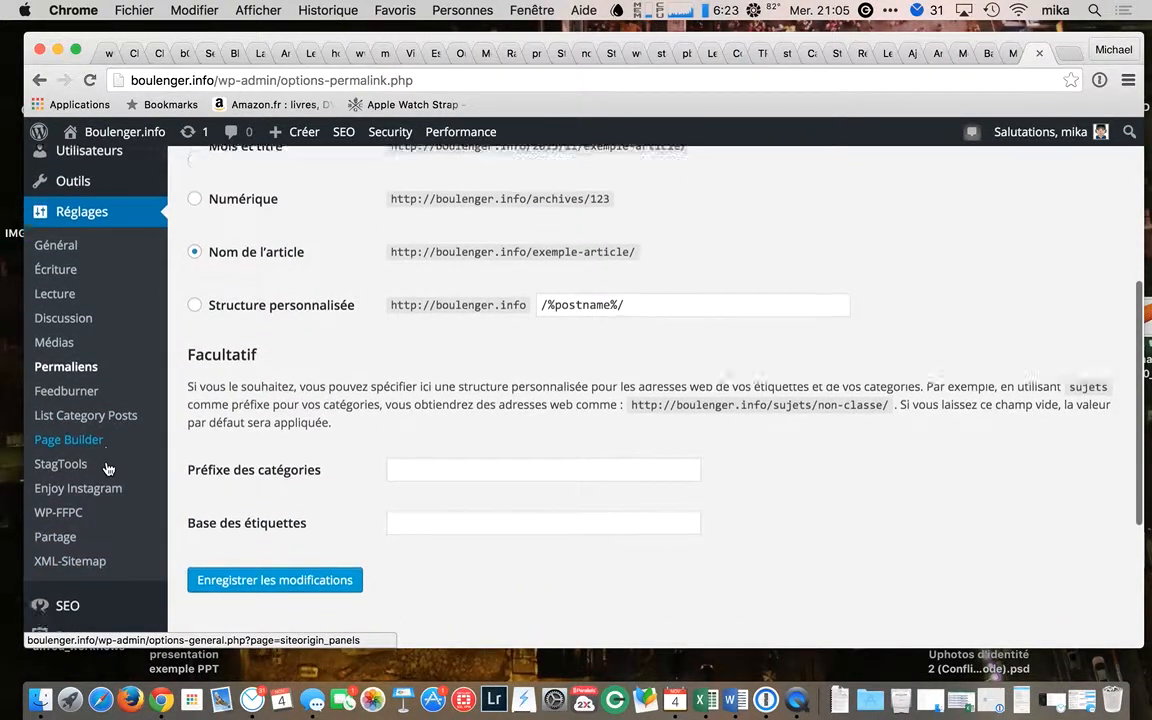
scroll(108, 468, "down", 7)
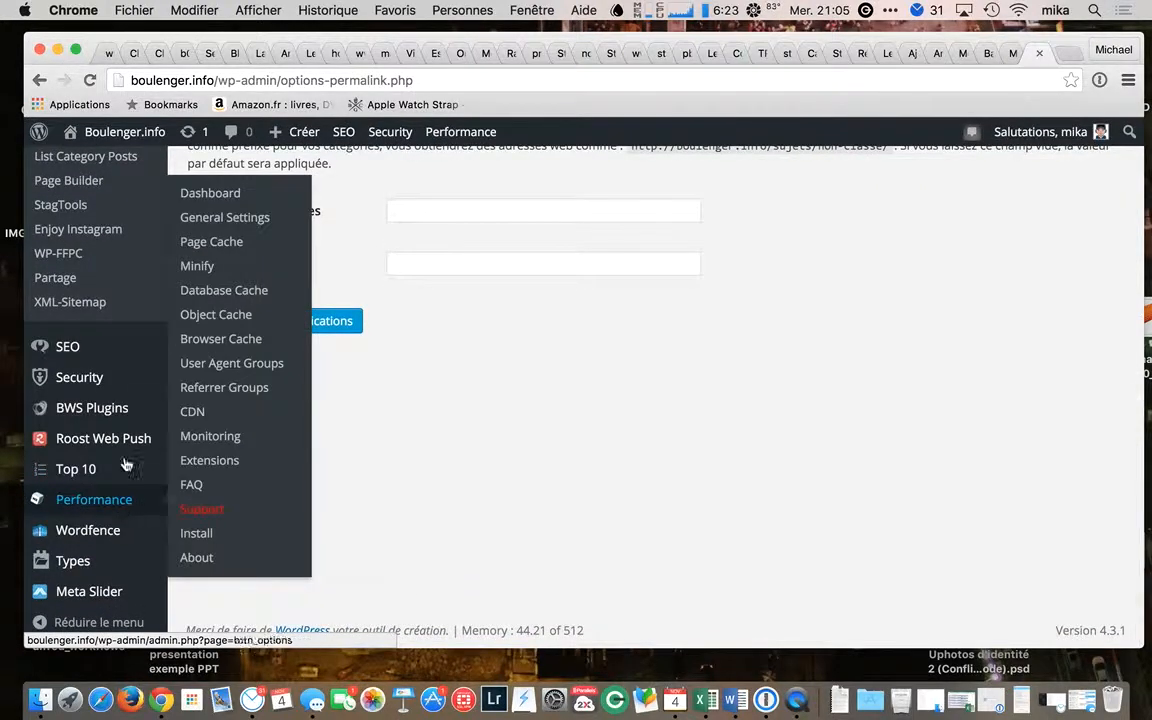
mouse_move(90, 574)
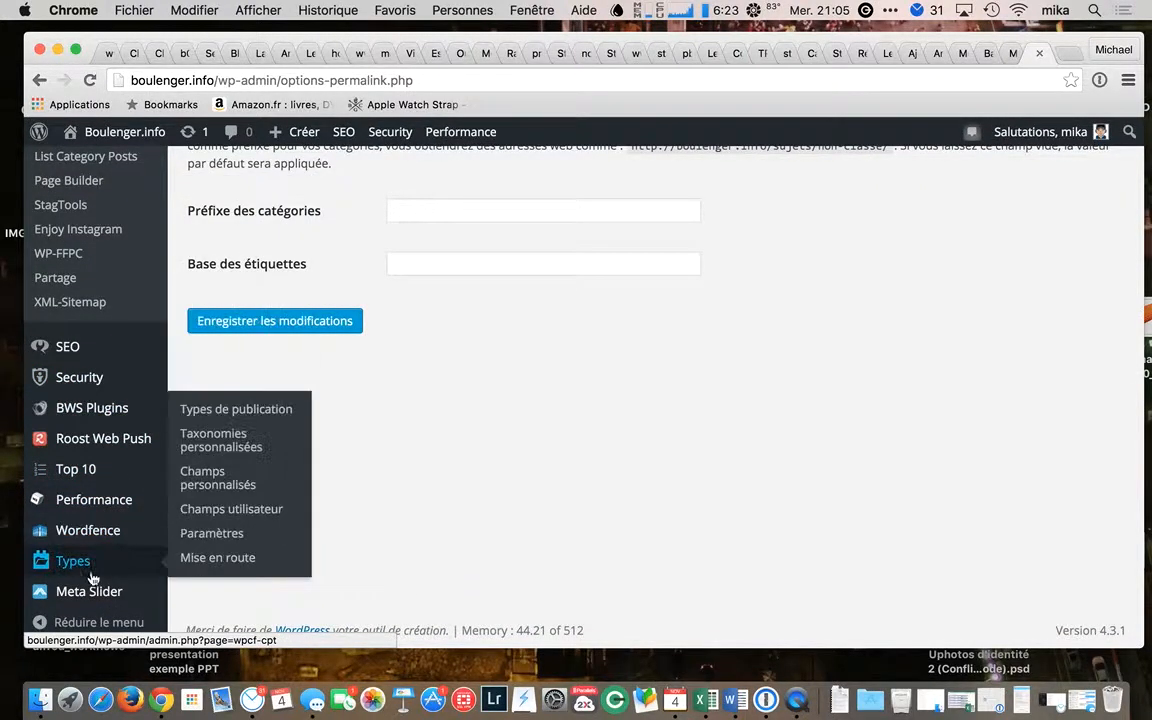
- Minimize the browser window and switch to QuickTime Player
left_click(56, 49)
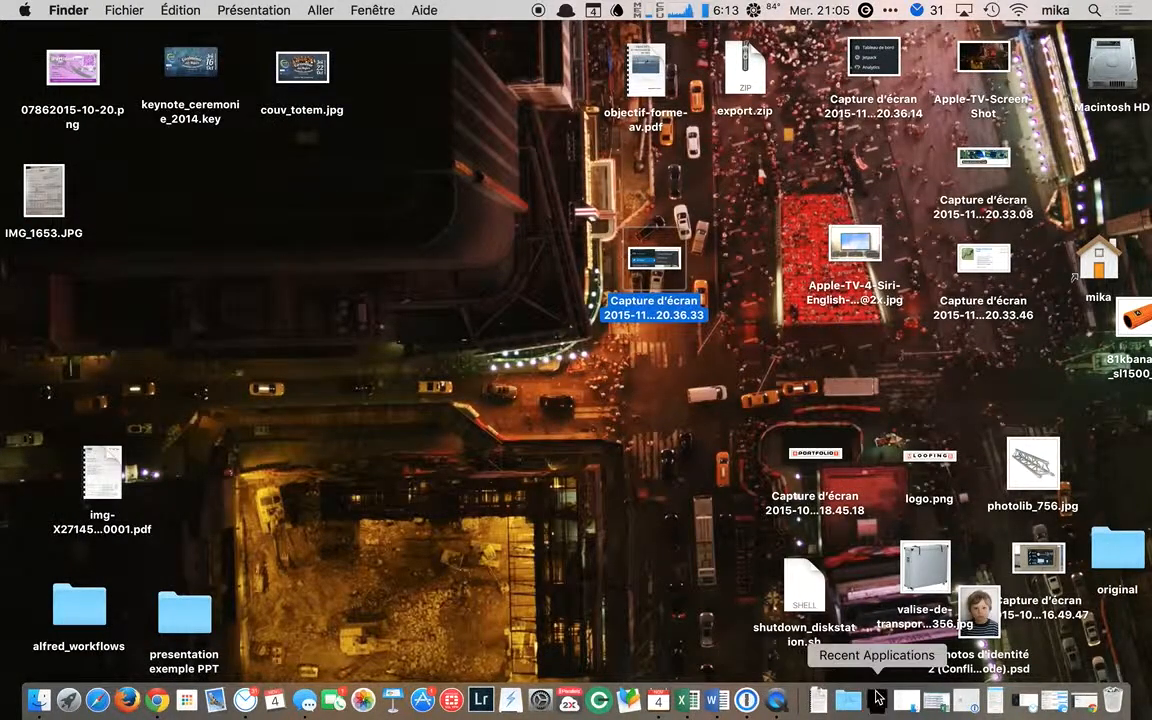
left_click(876, 700)
left_click(1020, 490)
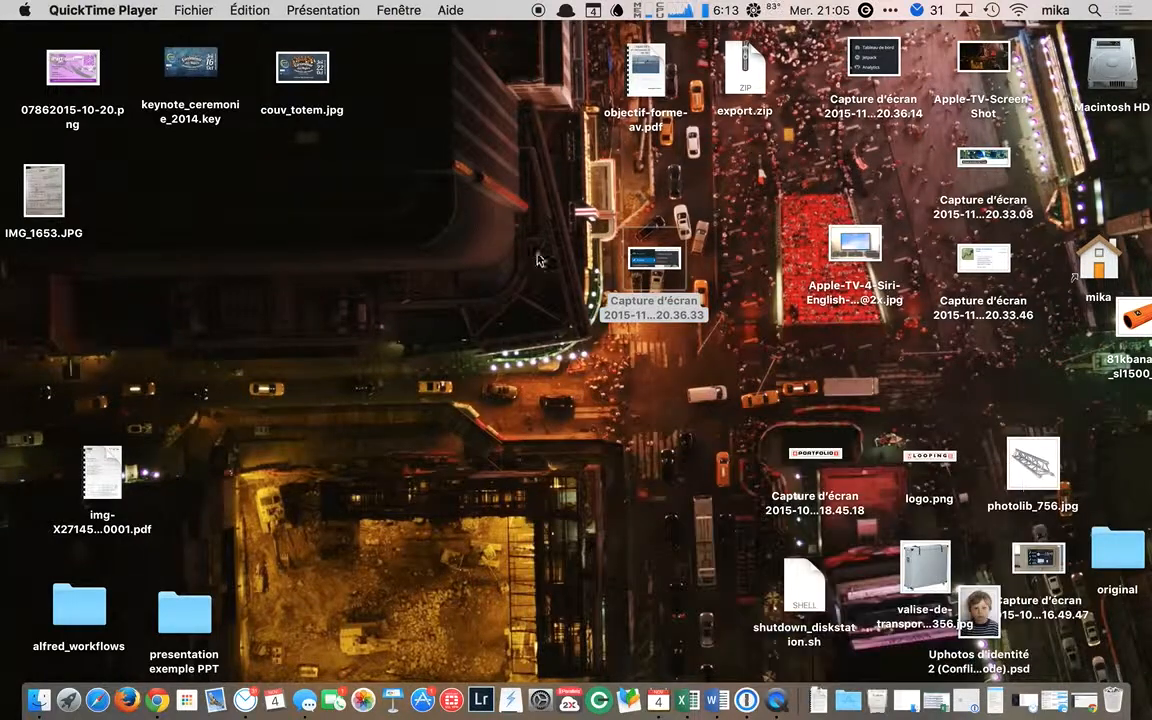